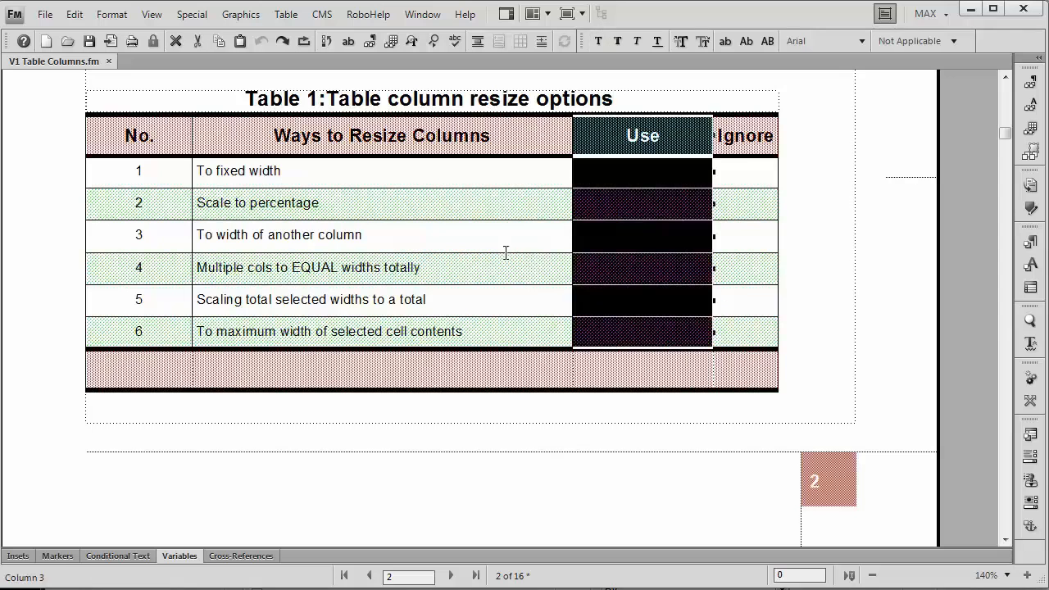
Try narrowing the Ways to Resize Columns column by moving its edge, and undo the resize
{"action": "left_click_drag", "start_coordinate": [471, 141], "coordinate": [471, 290]}
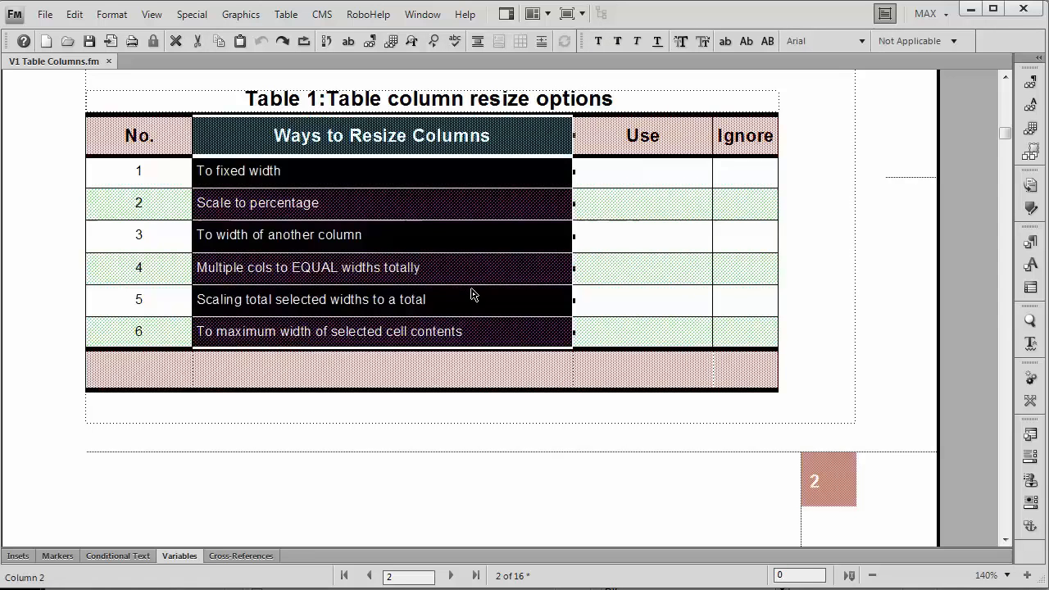
{"action": "left_click", "coordinate": [472, 294]}
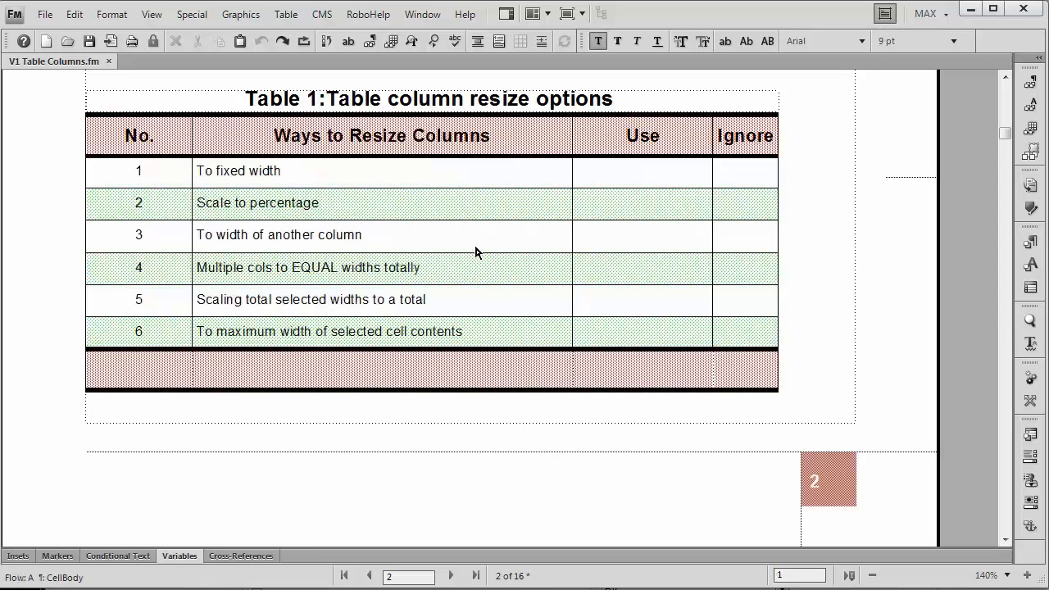
{"action": "left_click", "coordinate": [475, 246], "text": "ctrl"}
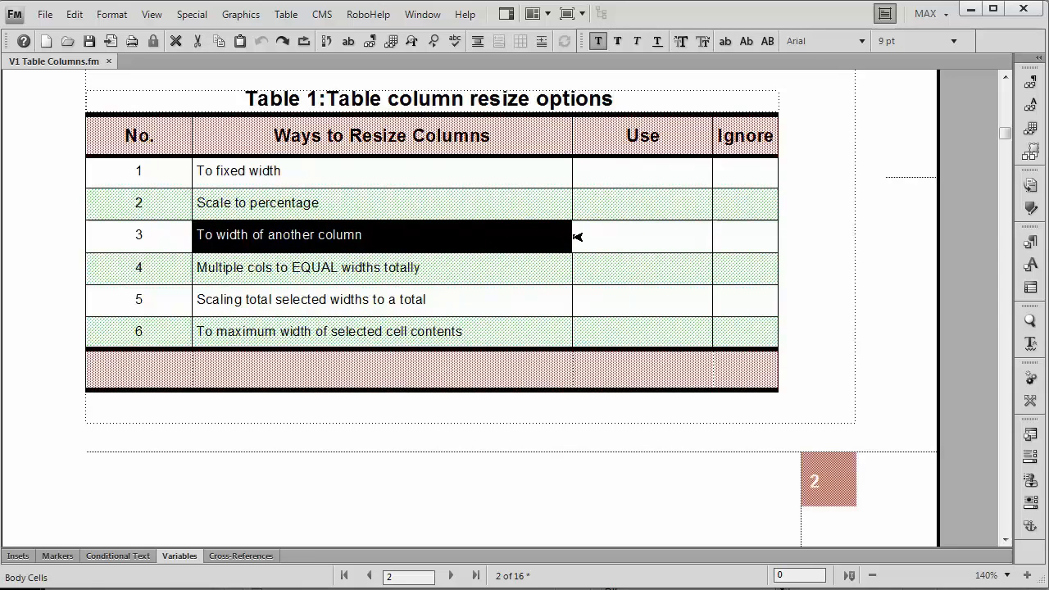
{"action": "left_click_drag", "start_coordinate": [578, 237], "coordinate": [468, 246]}
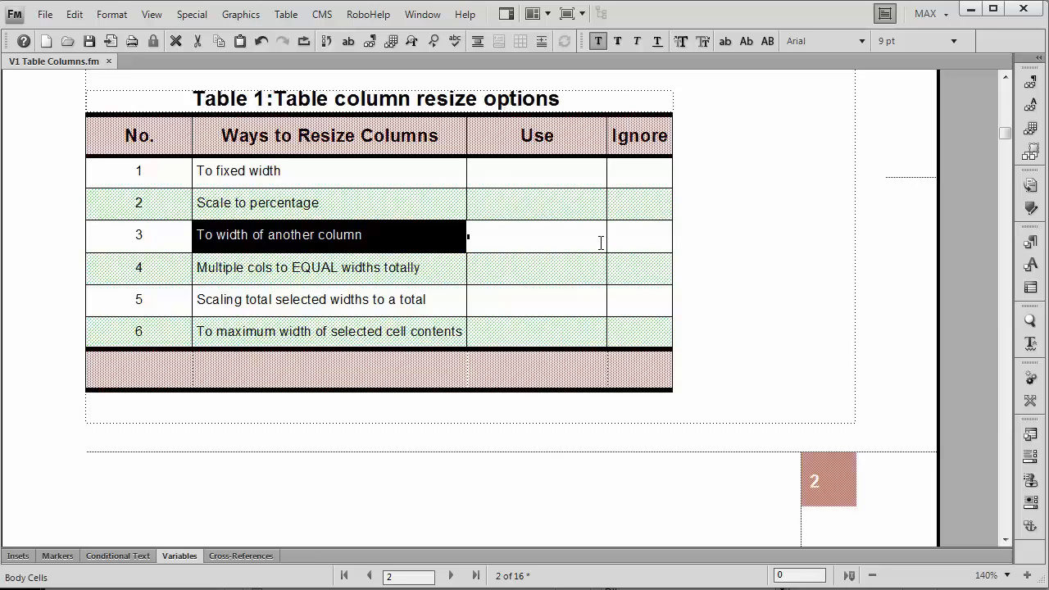
{"action": "key", "text": "ctrl+z"}
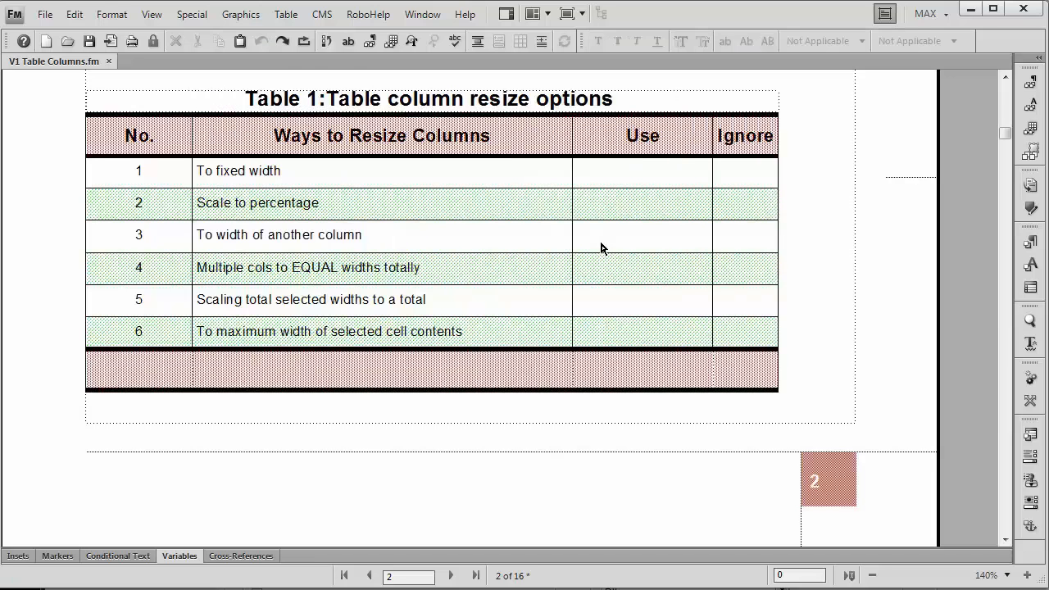
Try narrowing the Ways to Resize Columns column while keeping the overall table width, and undo the change
{"action": "left_click", "coordinate": [541, 246]}
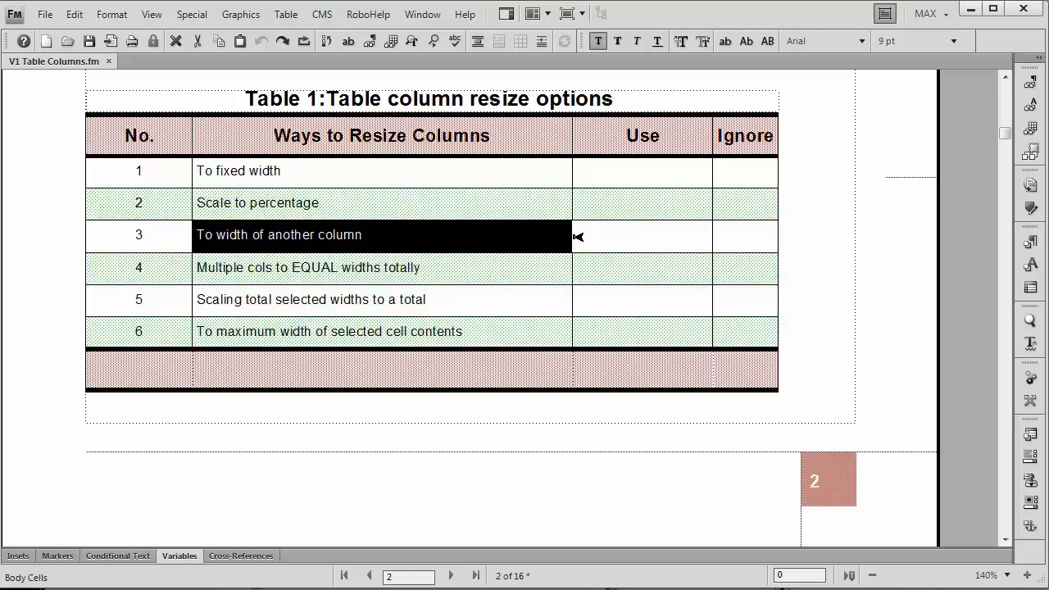
{"action": "left_click_drag", "start_coordinate": [577, 237], "coordinate": [491, 240]}
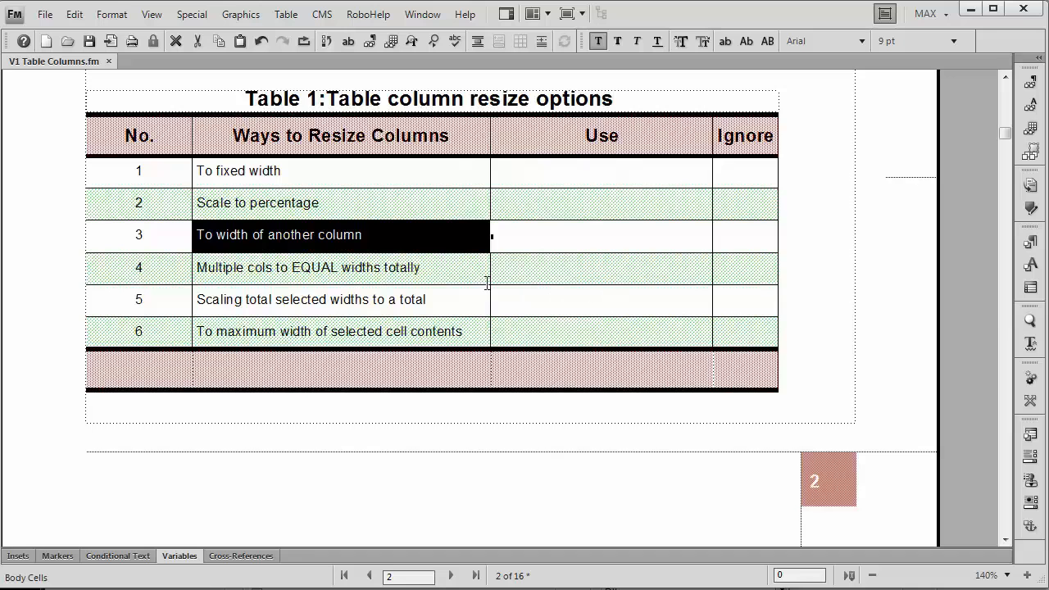
{"action": "left_click", "coordinate": [529, 237], "text": "shift"}
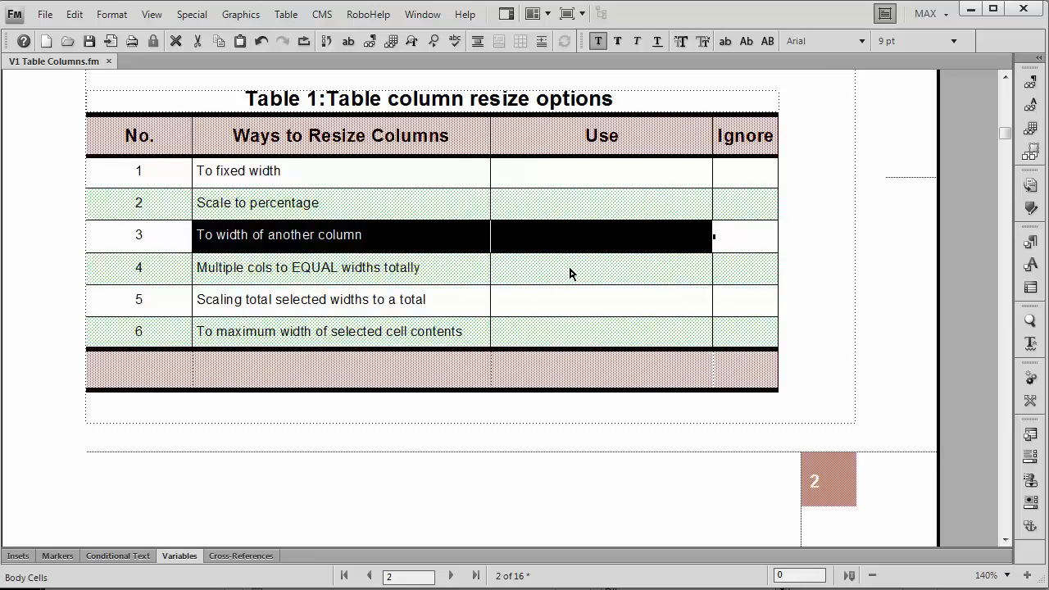
{"action": "key", "text": "ctrl+z"}
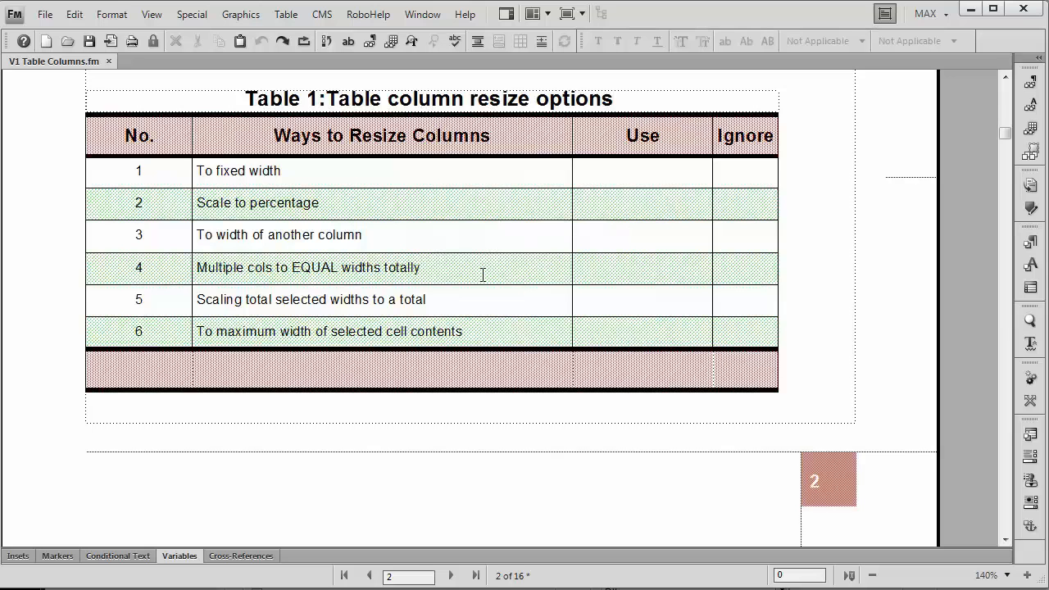
Resize the second column to the width of the "To width of another column" cell's contents, with a maximum width of 5.0"
{"action": "left_click", "coordinate": [345, 239], "text": "ctrl"}
{"action": "left_click", "coordinate": [382, 177]}
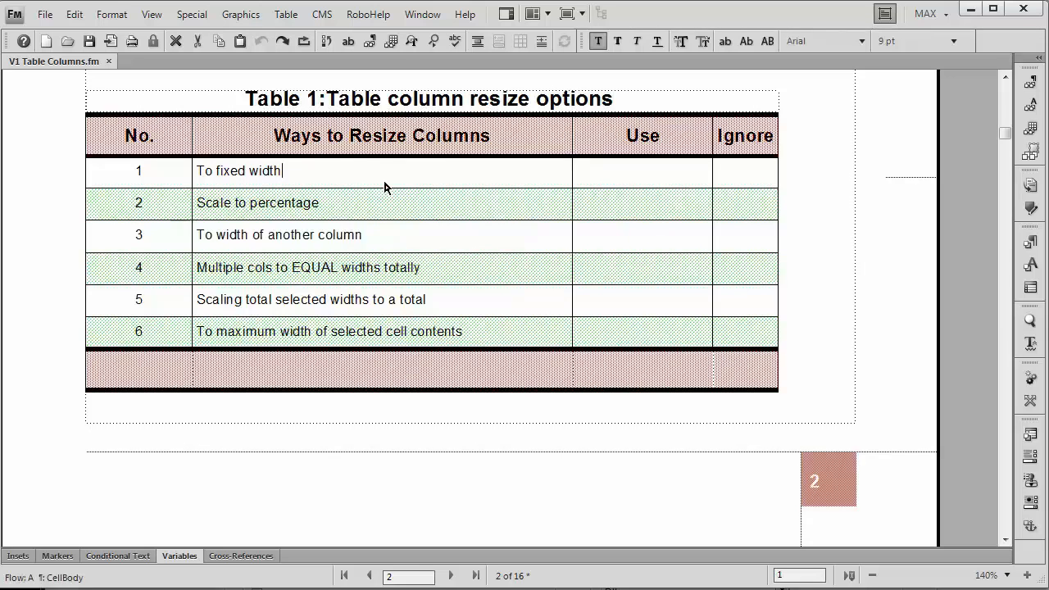
{"action": "left_click_drag", "start_coordinate": [383, 139], "coordinate": [389, 274]}
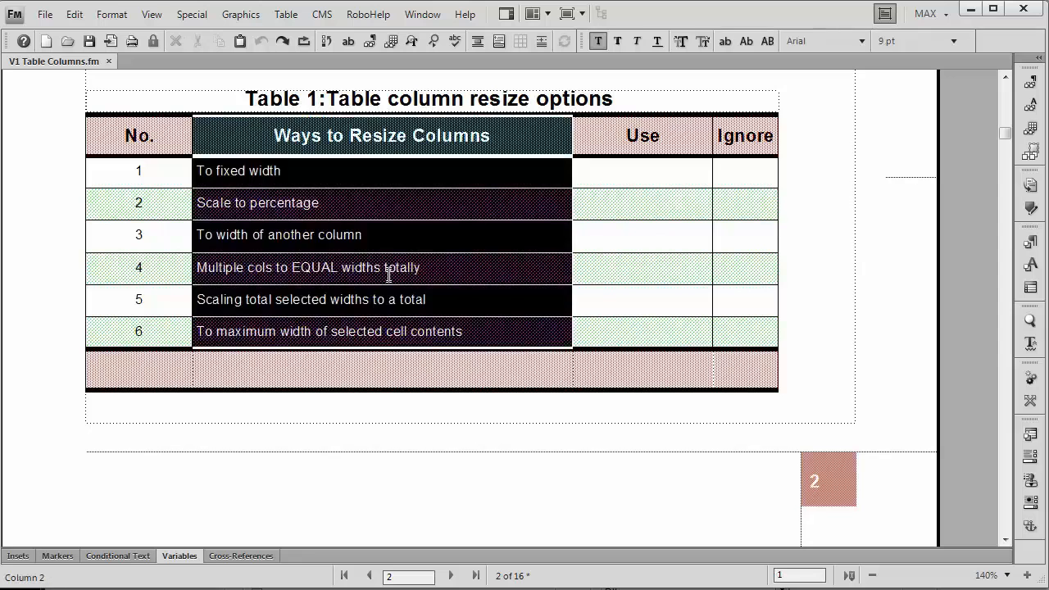
{"action": "left_click", "coordinate": [418, 338], "text": "ctrl"}
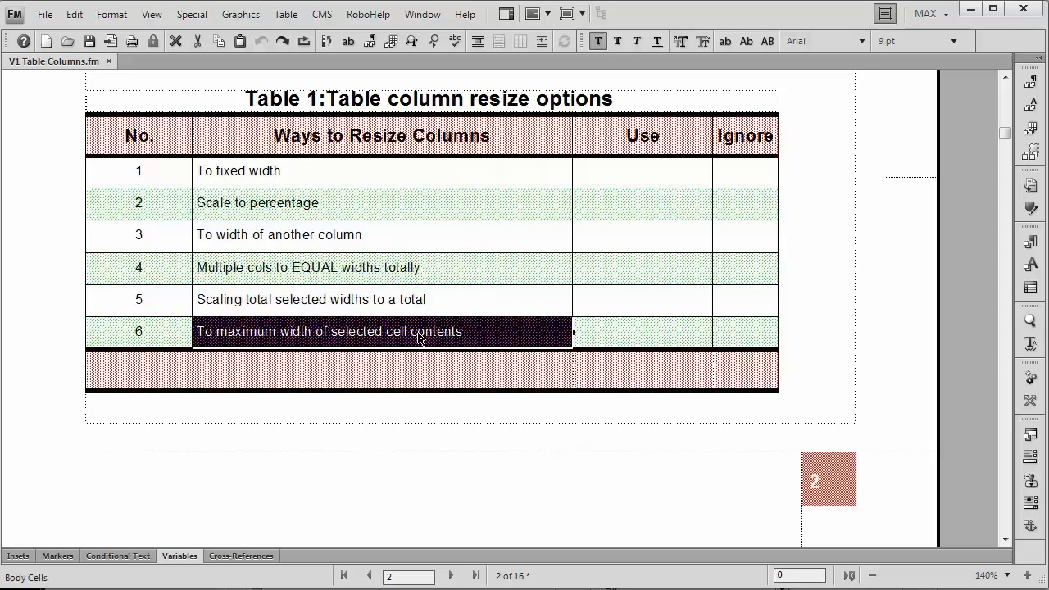
{"action": "left_click", "coordinate": [351, 238], "text": "ctrl"}
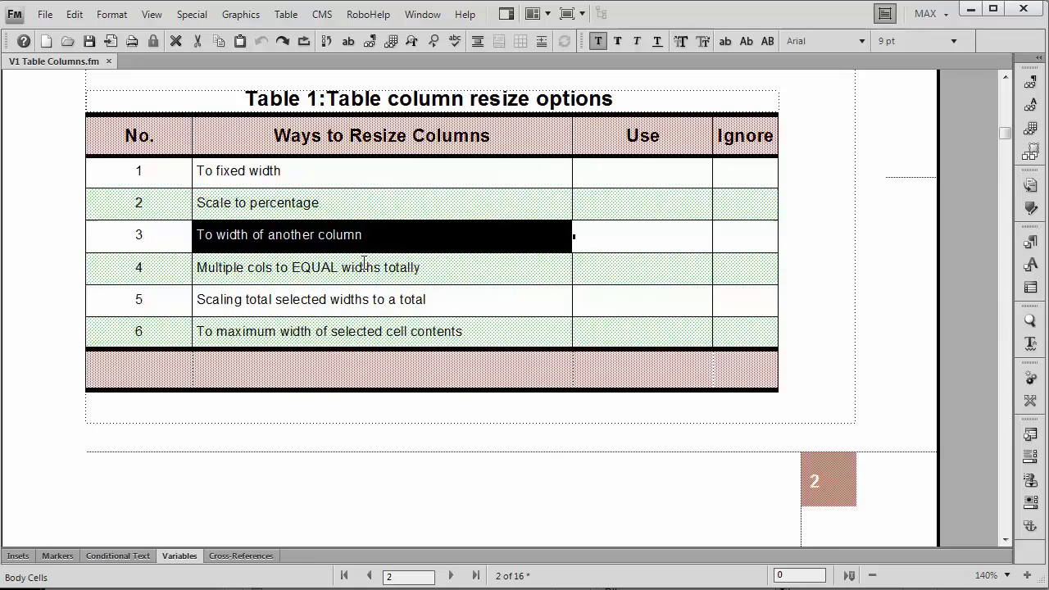
{"action": "left_click", "coordinate": [296, 21]}
{"action": "mouse_move", "coordinate": [328, 102]}
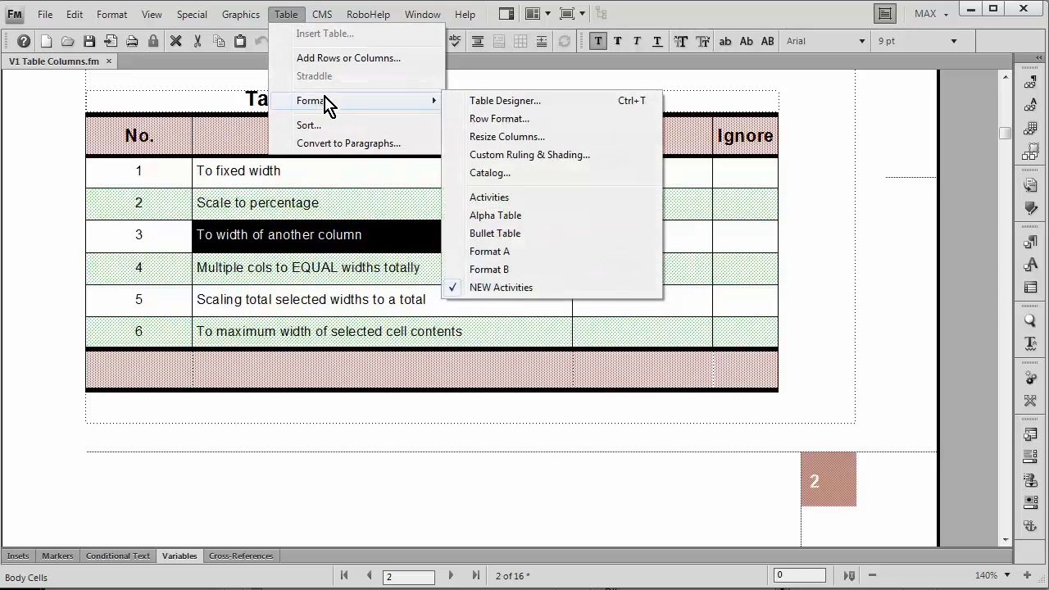
{"action": "left_click", "coordinate": [490, 137]}
{"action": "left_click_drag", "start_coordinate": [158, 76], "coordinate": [696, 125]}
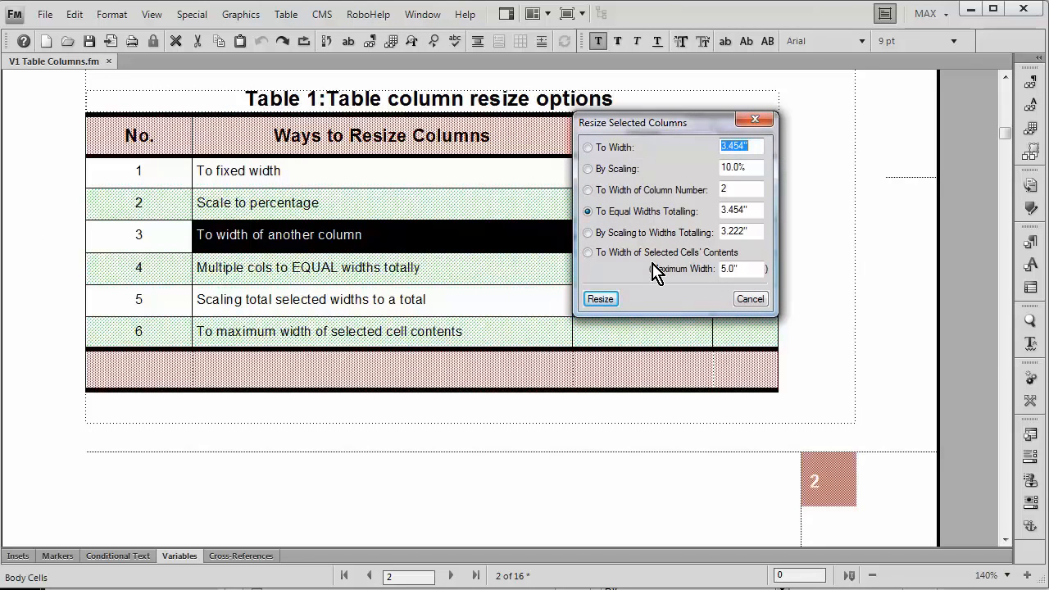
{"action": "left_click", "coordinate": [610, 254]}
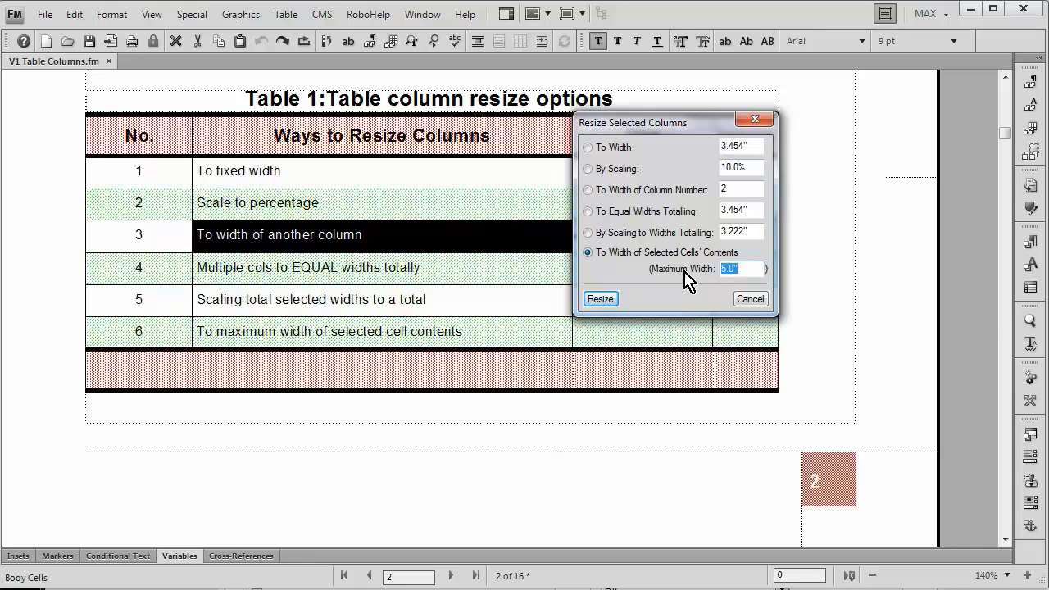
{"action": "left_click", "coordinate": [750, 269]}
{"action": "left_click", "coordinate": [601, 298]}
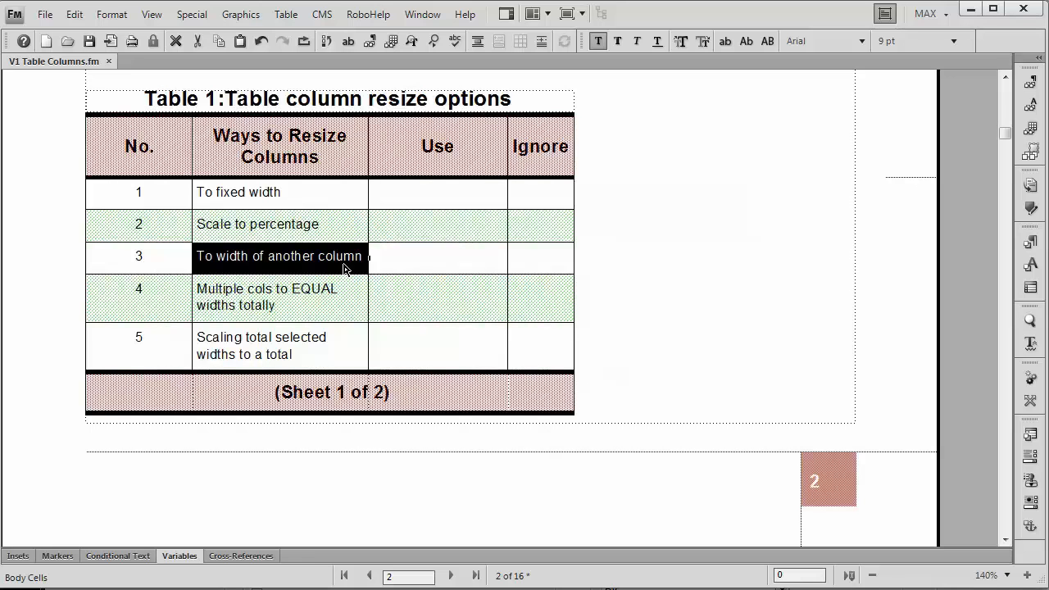
Resize the entire Ways to Resize Columns column to the width of its selected cells' contents and deselect the table
{"action": "left_click_drag", "start_coordinate": [313, 146], "coordinate": [309, 286]}
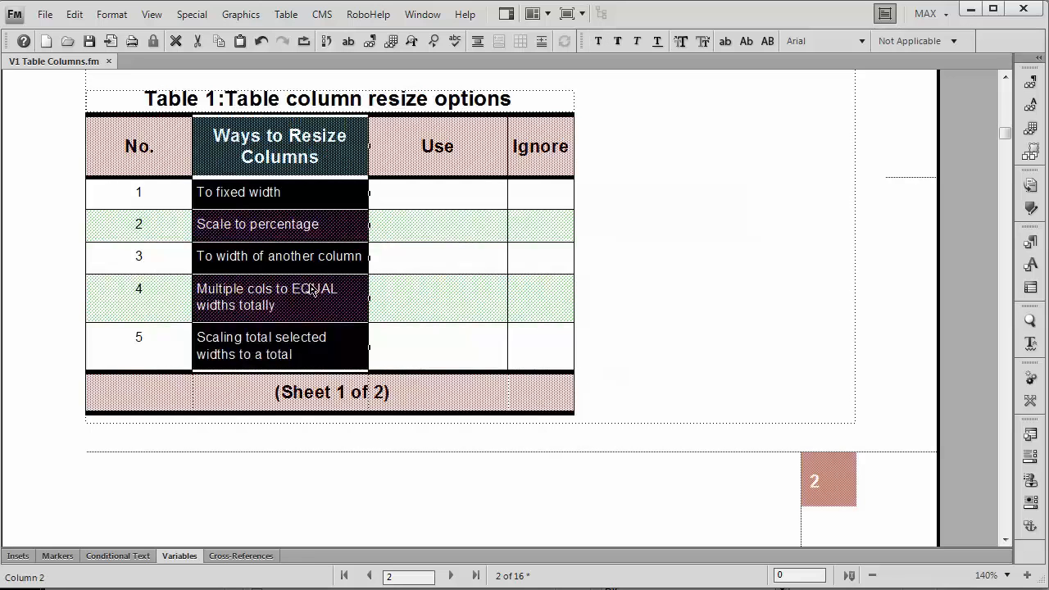
{"action": "left_click", "coordinate": [293, 20]}
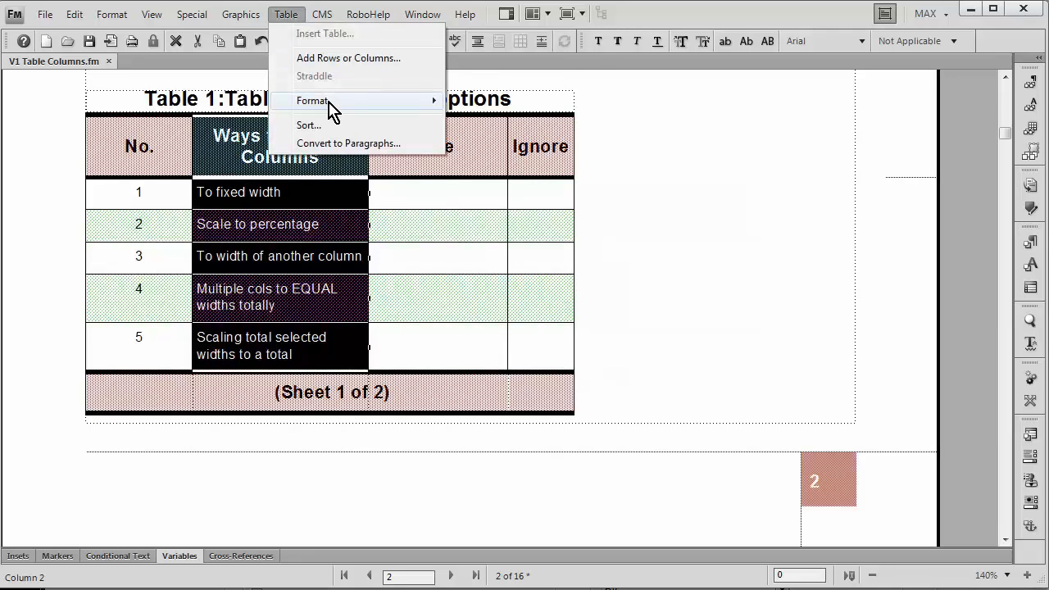
{"action": "mouse_move", "coordinate": [329, 103]}
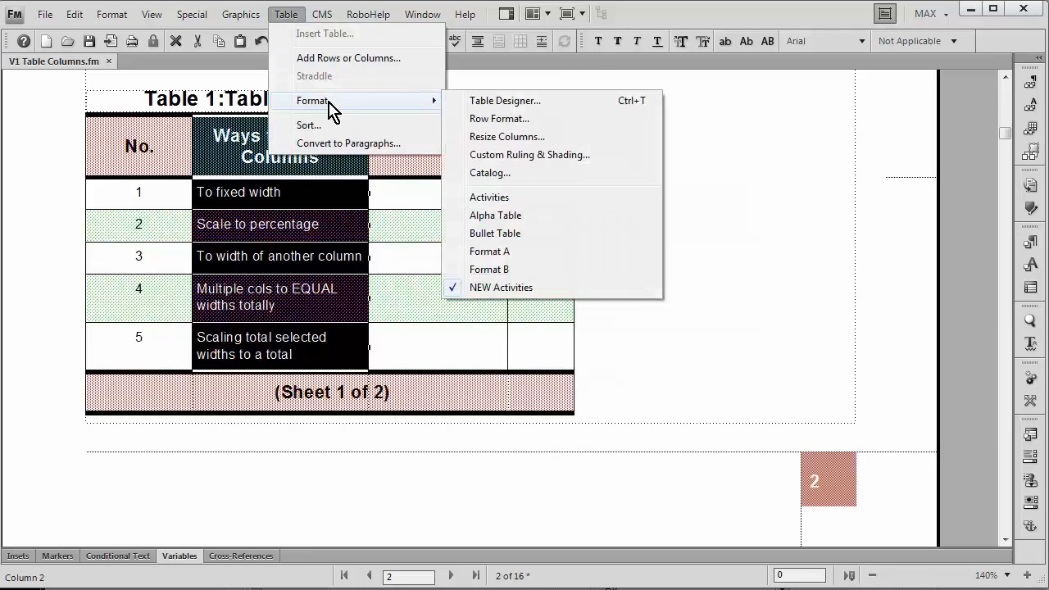
{"action": "left_click", "coordinate": [529, 141]}
{"action": "left_click", "coordinate": [63, 251]}
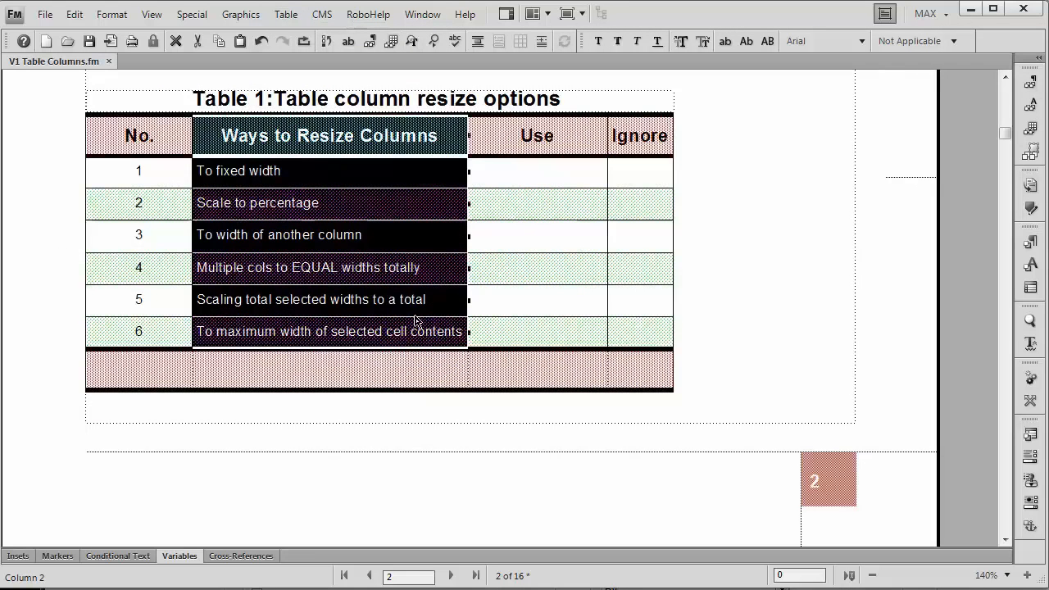
{"action": "left_click", "coordinate": [453, 373]}
{"action": "left_click_drag", "start_coordinate": [492, 449], "coordinate": [259, 358]}
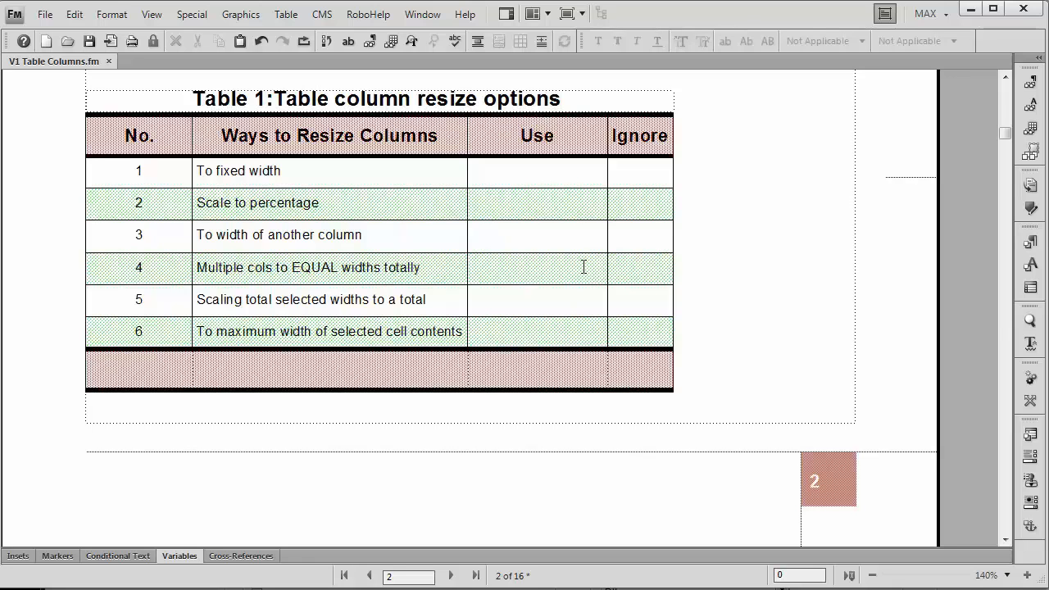
Resize the entire Use column by scaling it to 50%
{"action": "left_click_drag", "start_coordinate": [536, 134], "coordinate": [539, 231]}
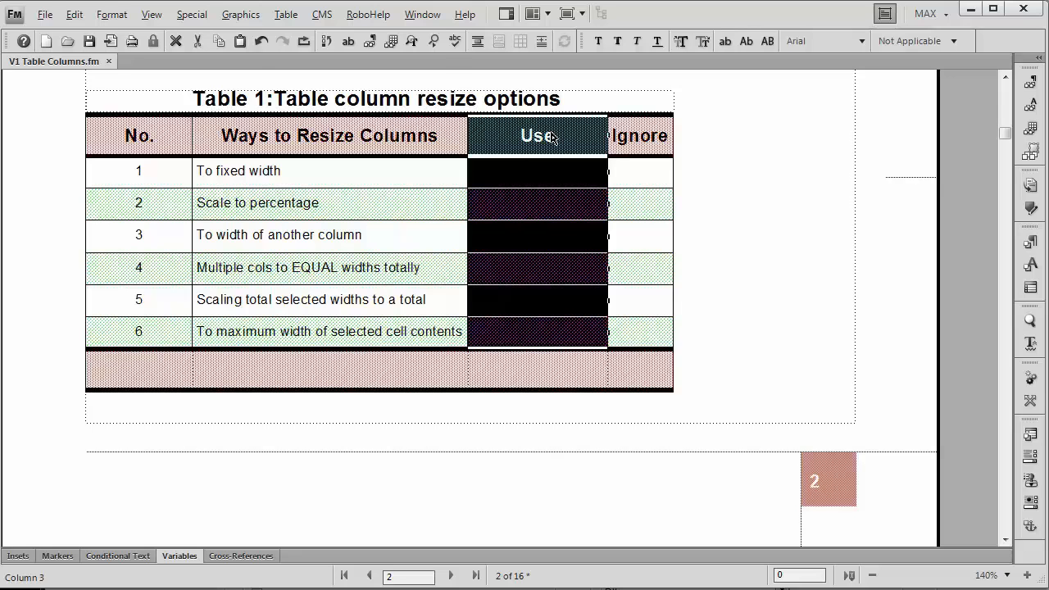
{"action": "key", "text": "alt+t"}
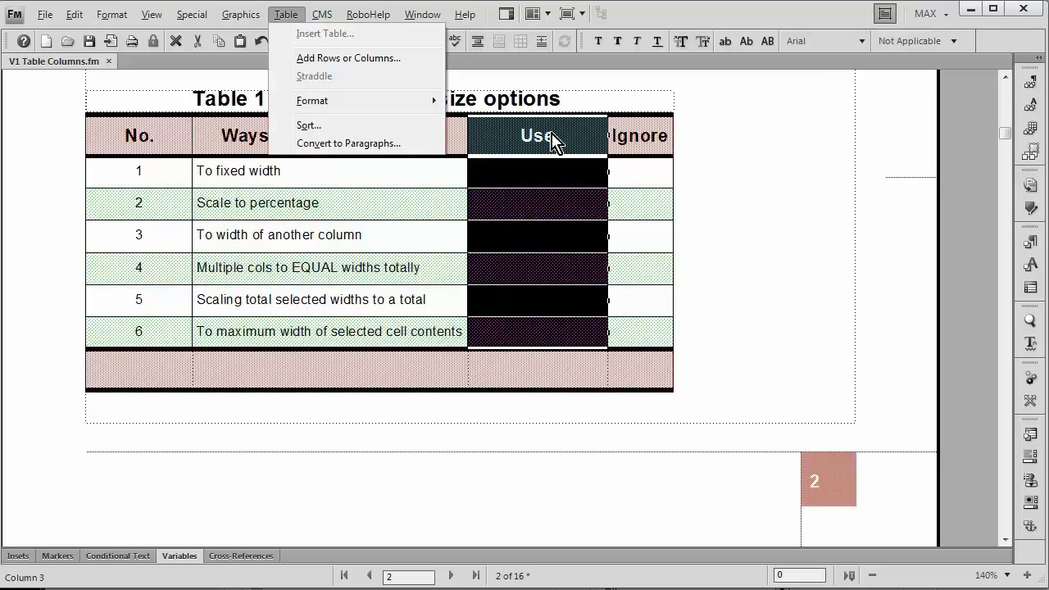
{"action": "key", "text": "f"}
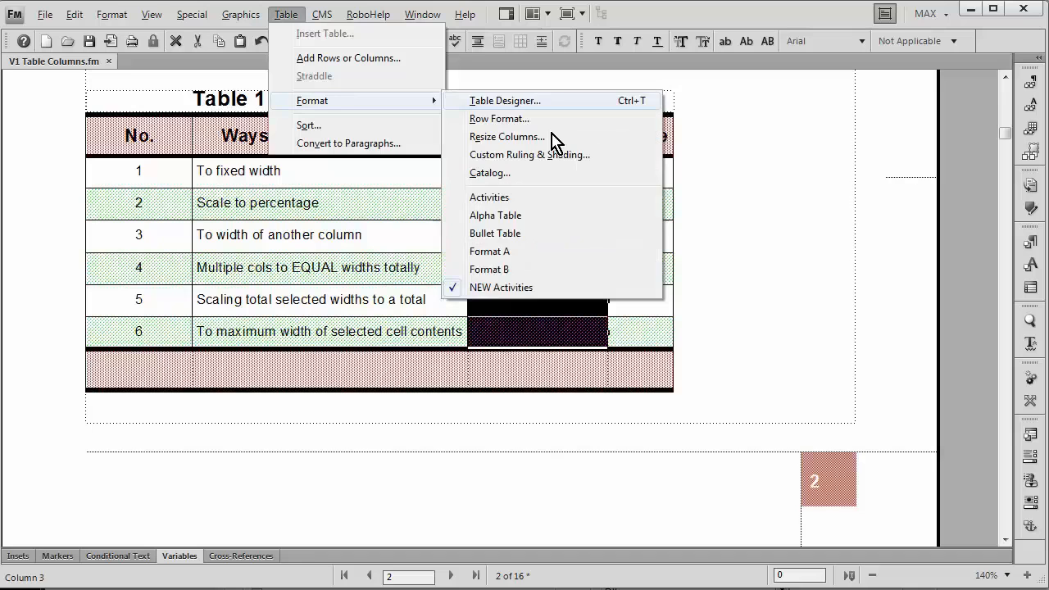
{"action": "left_click", "coordinate": [552, 141]}
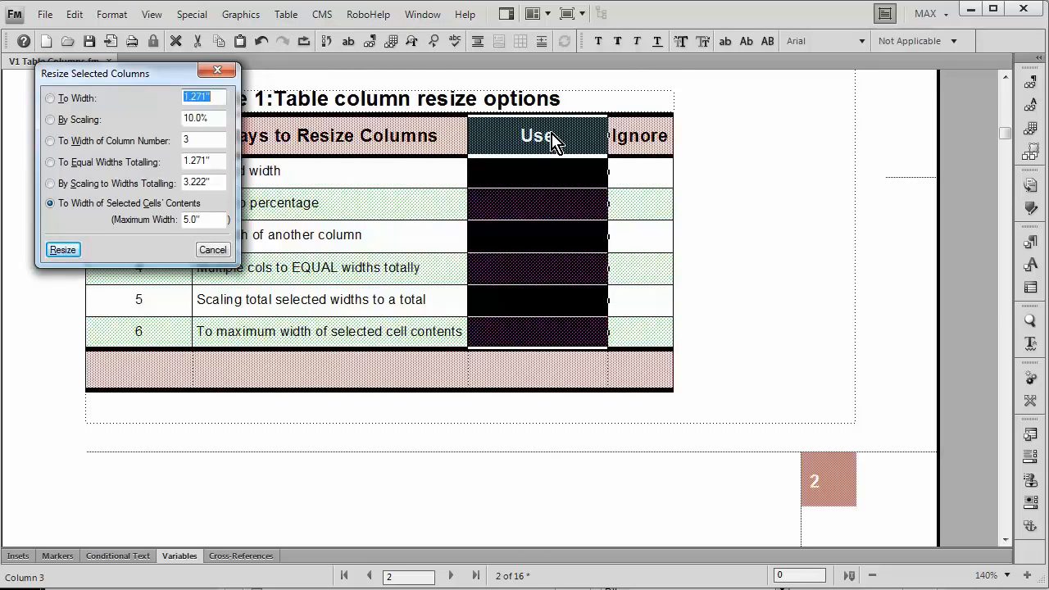
{"action": "left_click", "coordinate": [212, 119]}
{"action": "left_click_drag", "start_coordinate": [213, 119], "coordinate": [175, 119]}
{"action": "type", "text": "50"}
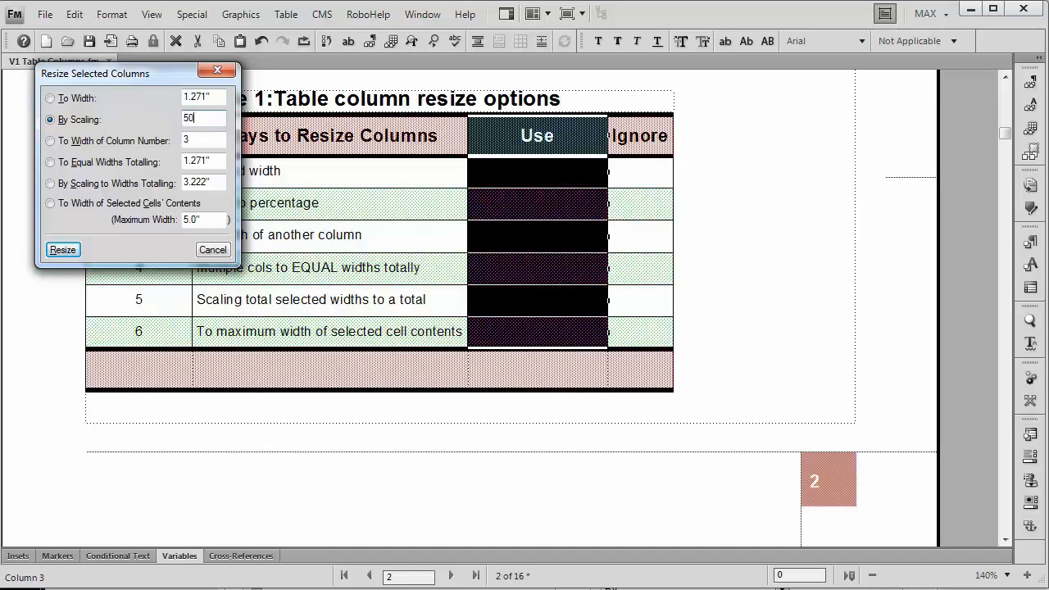
{"action": "key", "text": "Return"}
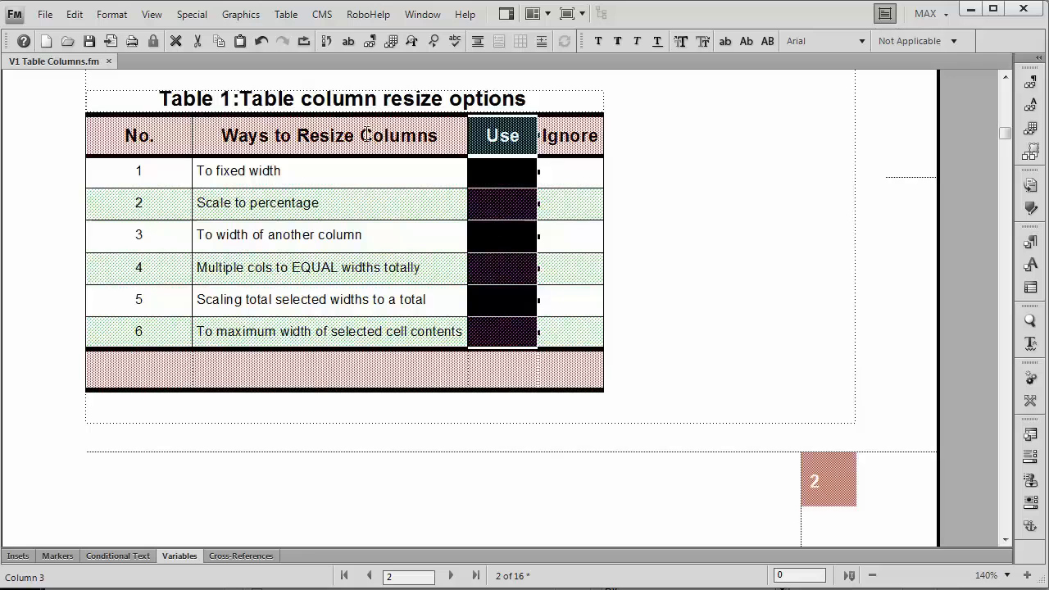
Resize the No. column to the width of column number 3
{"action": "left_click", "coordinate": [161, 139], "text": "ctrl"}
{"action": "left_click", "coordinate": [247, 145], "text": "ctrl"}
{"action": "left_click", "coordinate": [489, 145], "text": "ctrl"}
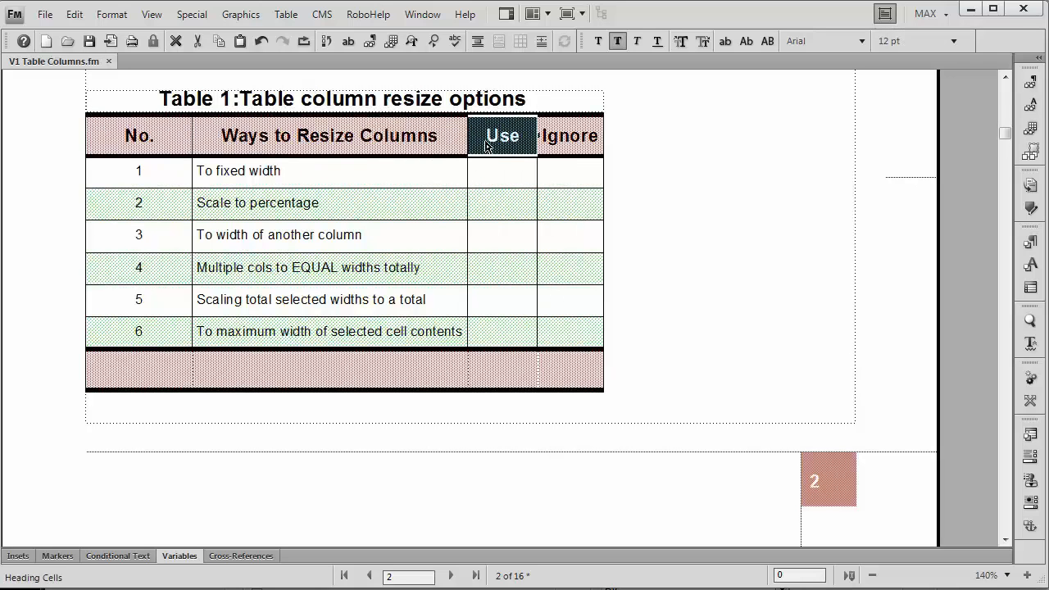
{"action": "left_click", "coordinate": [157, 140], "text": "ctrl"}
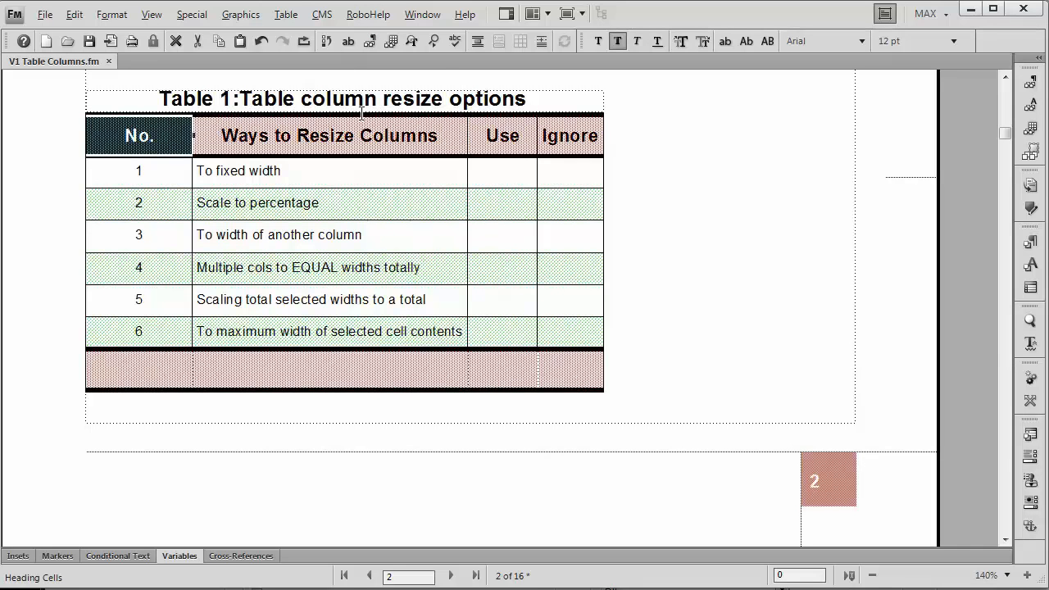
{"action": "key", "text": "alt+t"}
{"action": "key", "text": "f"}
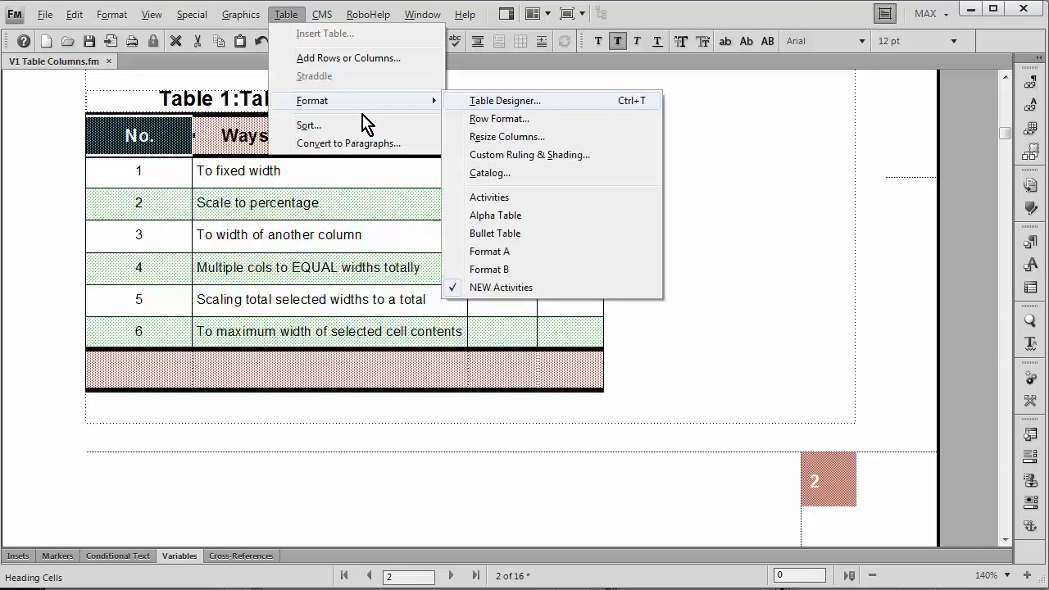
{"action": "key", "text": "z"}
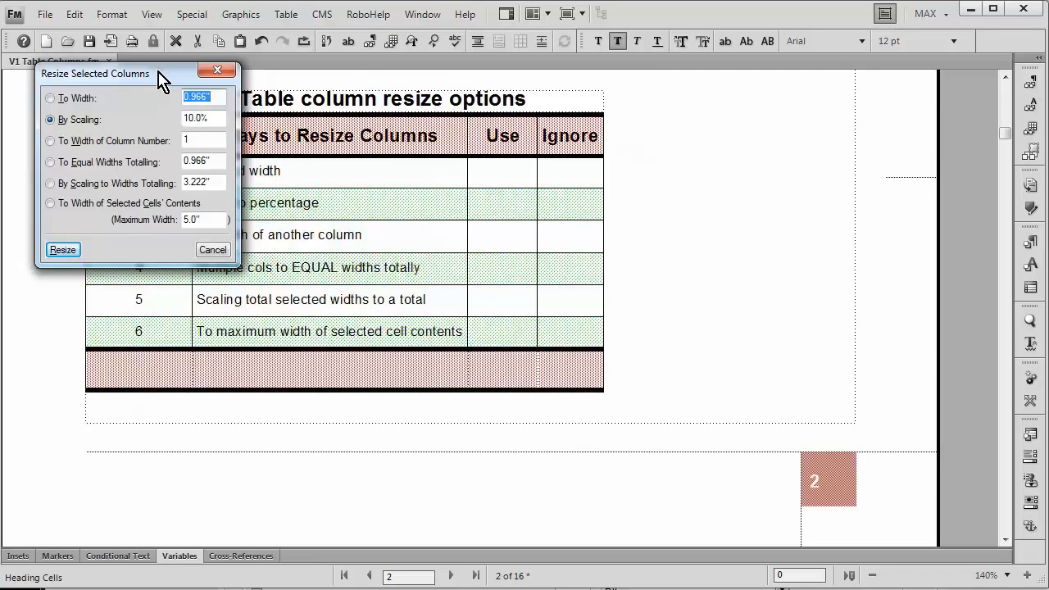
{"action": "left_click_drag", "start_coordinate": [160, 73], "coordinate": [570, 189]}
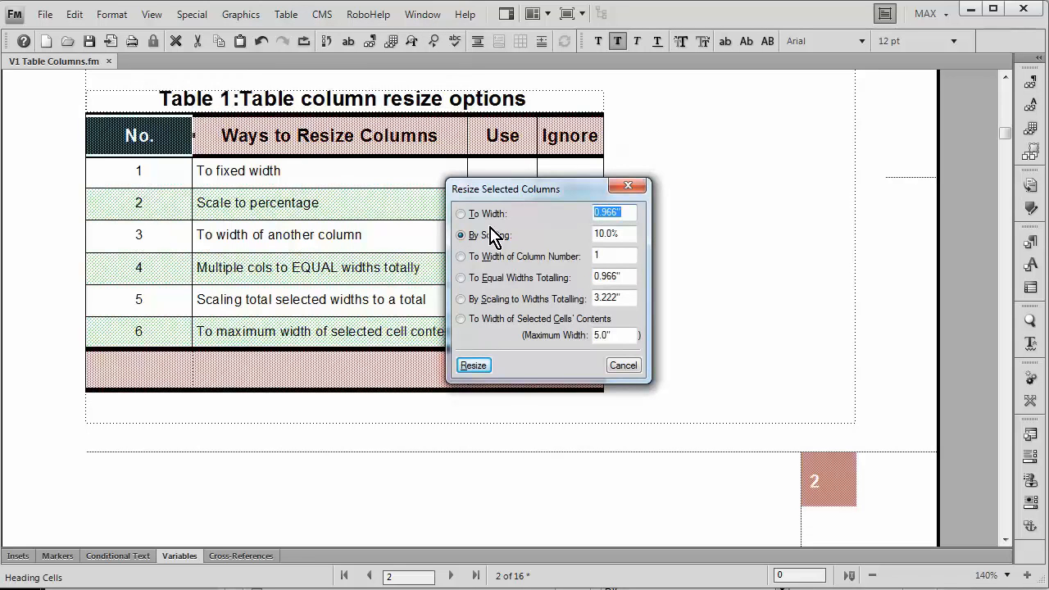
{"action": "left_click", "coordinate": [557, 256]}
{"action": "type", "text": "3"}
{"action": "key", "text": "Return"}
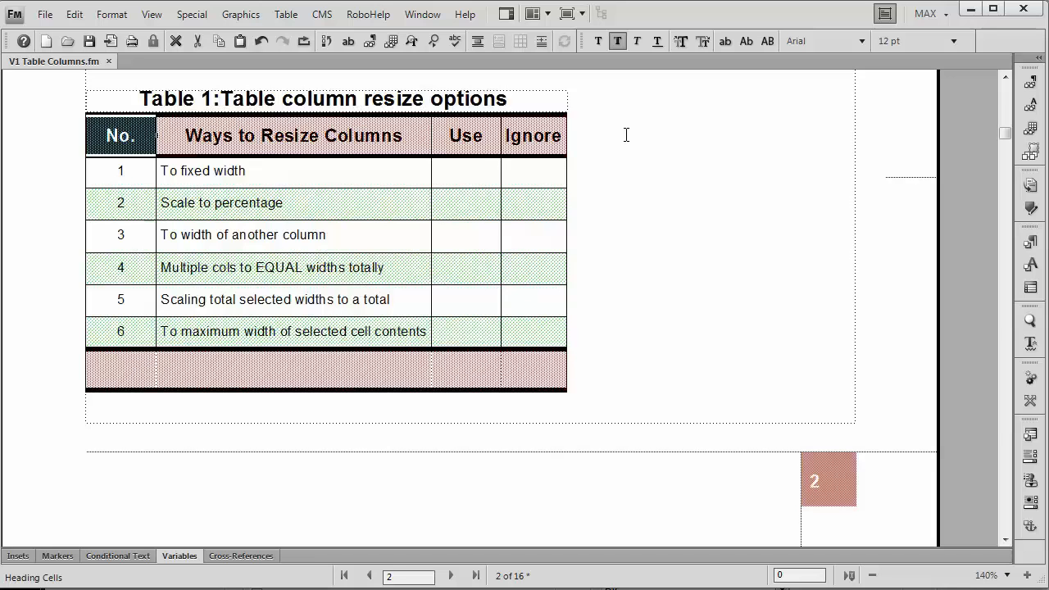
Add three columns to the right of the Ignore column in Table 1
{"action": "left_click_drag", "start_coordinate": [536, 139], "coordinate": [535, 162]}
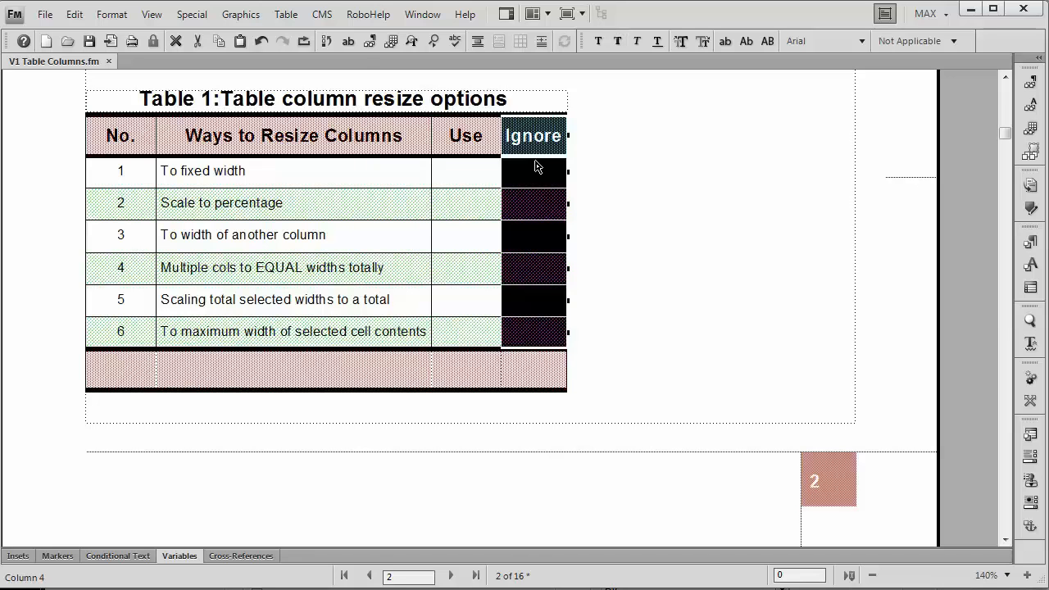
{"action": "left_click", "coordinate": [296, 14]}
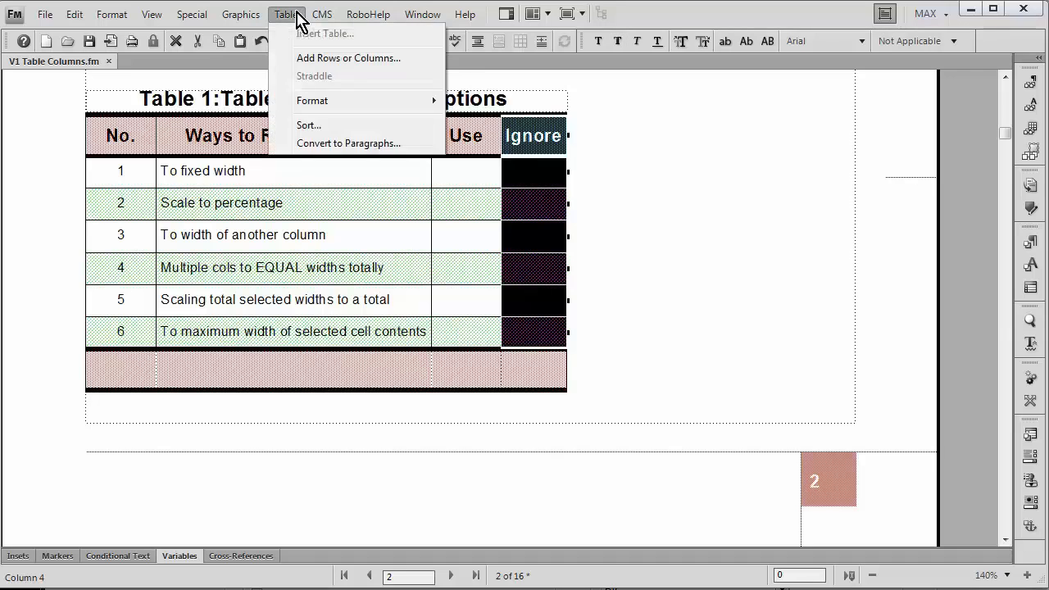
{"action": "left_click", "coordinate": [326, 59]}
{"action": "left_click", "coordinate": [182, 124]}
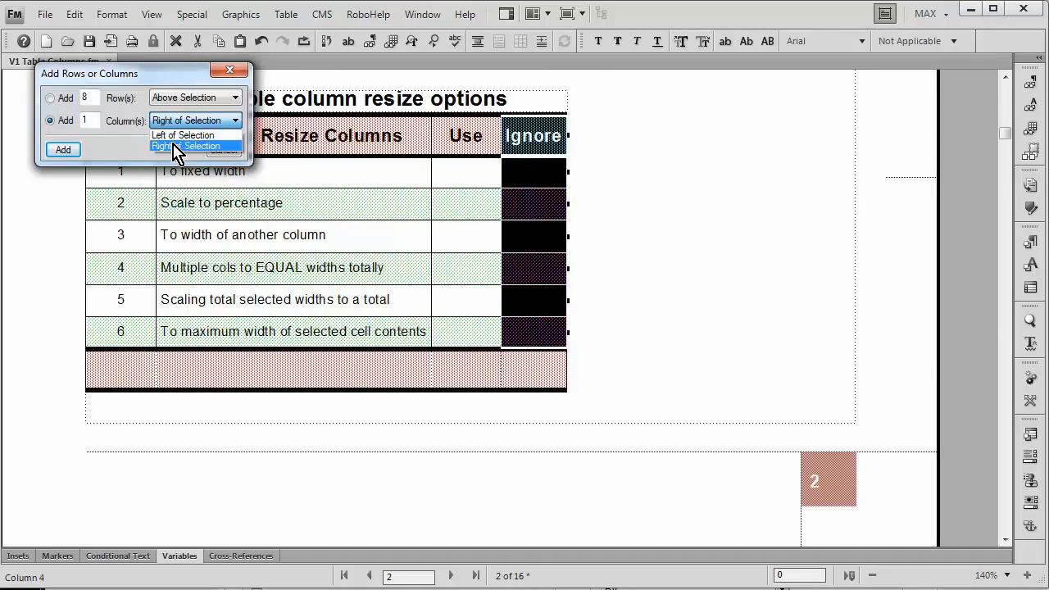
{"action": "left_click", "coordinate": [174, 145]}
{"action": "double_click", "coordinate": [79, 120]}
{"action": "type", "text": "3"}
{"action": "left_click", "coordinate": [63, 149]}
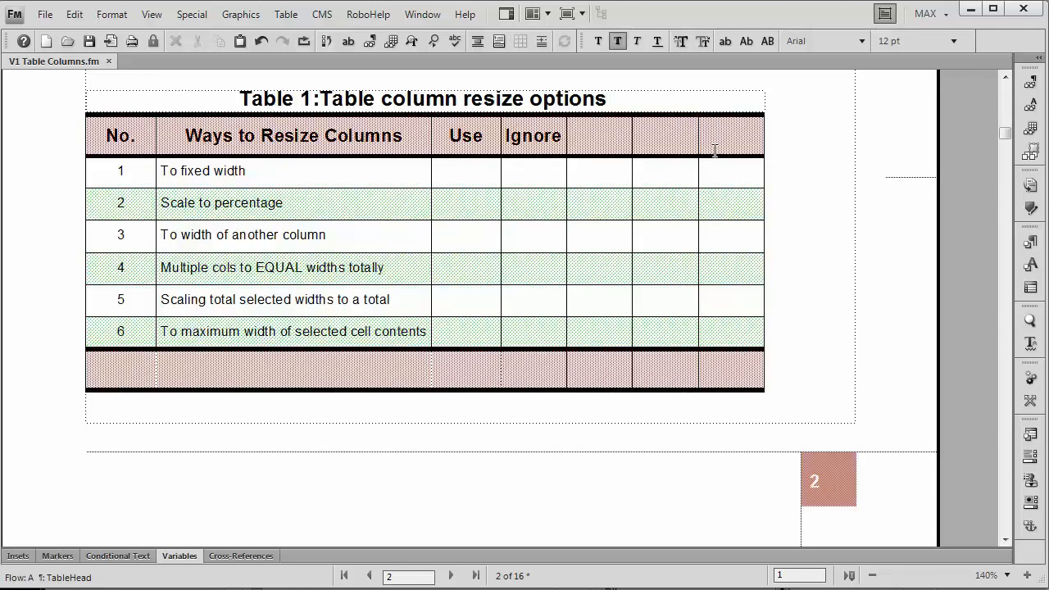
Widen the last empty column of Table 1 by moving its outer edge outwards, short of the text frame's edge
{"action": "scroll", "coordinate": [713, 150], "scroll_direction": "up", "scroll_amount": 3}
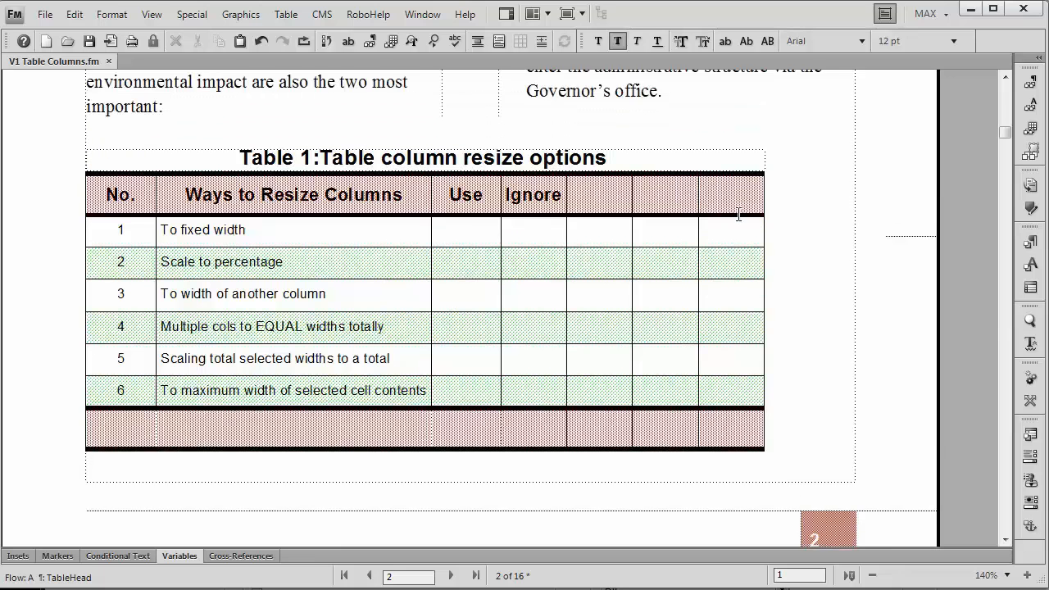
{"action": "scroll", "coordinate": [714, 150], "scroll_direction": "down", "scroll_amount": 2}
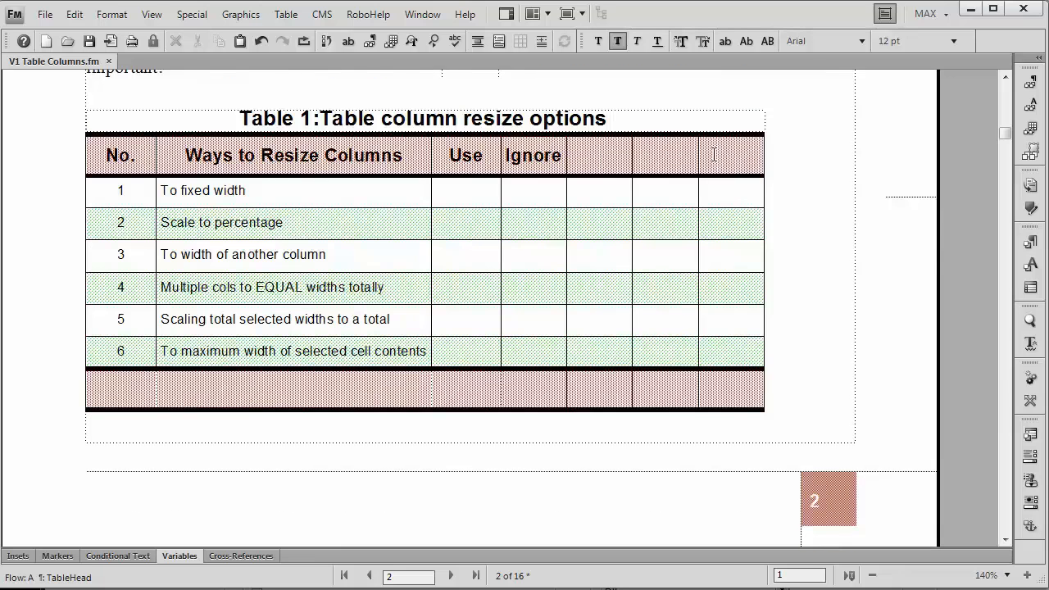
{"action": "left_click_drag", "start_coordinate": [719, 146], "coordinate": [816, 225]}
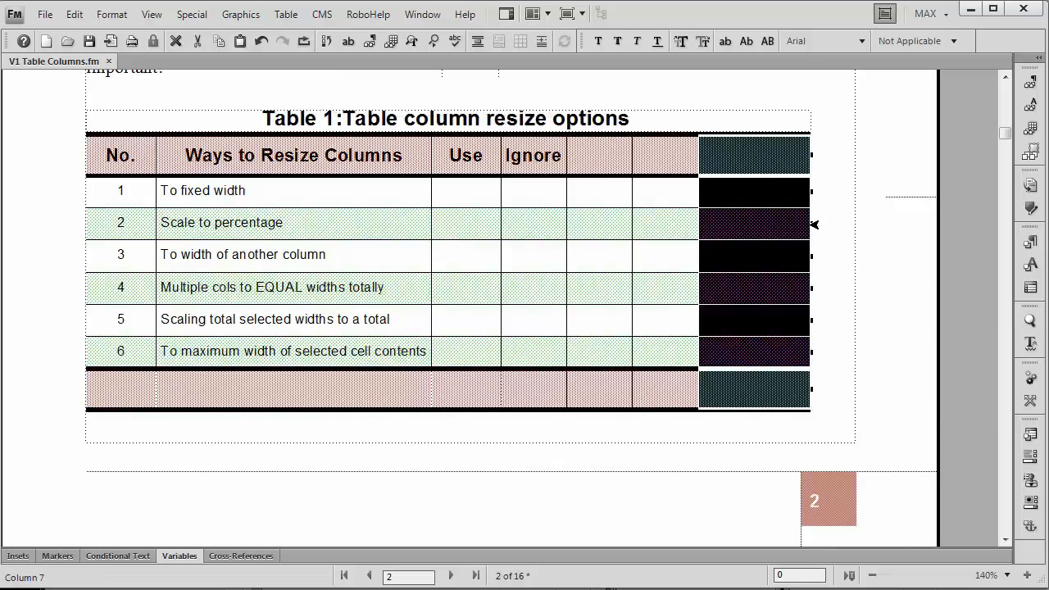
{"action": "left_click", "coordinate": [702, 204]}
Resize the three empty columns of Table 1 to equal widths totalling 2.208" and deselect them
{"action": "left_click_drag", "start_coordinate": [604, 161], "coordinate": [729, 164]}
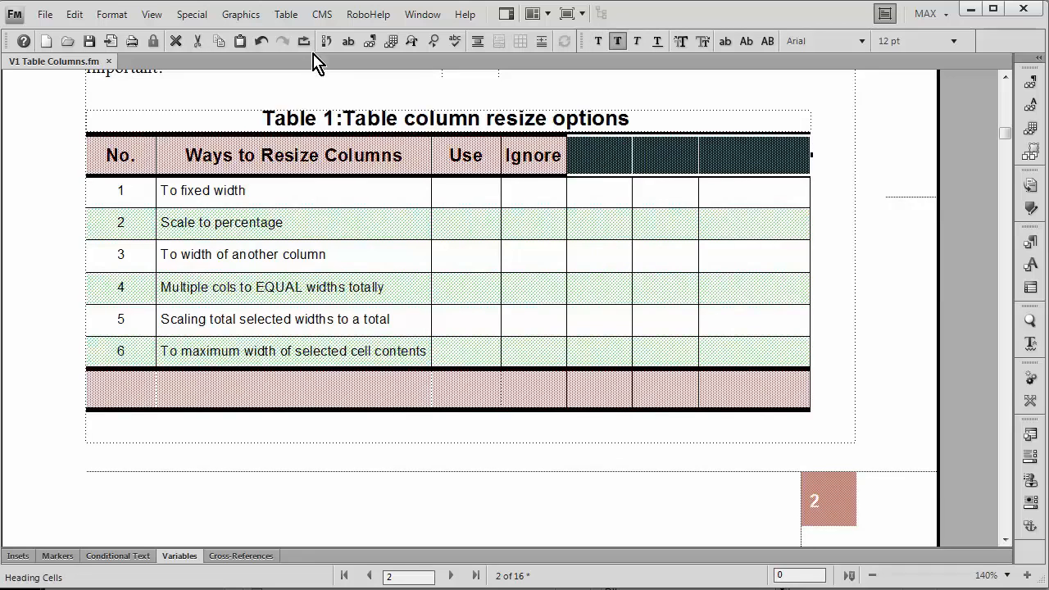
{"action": "key", "text": "alt+t"}
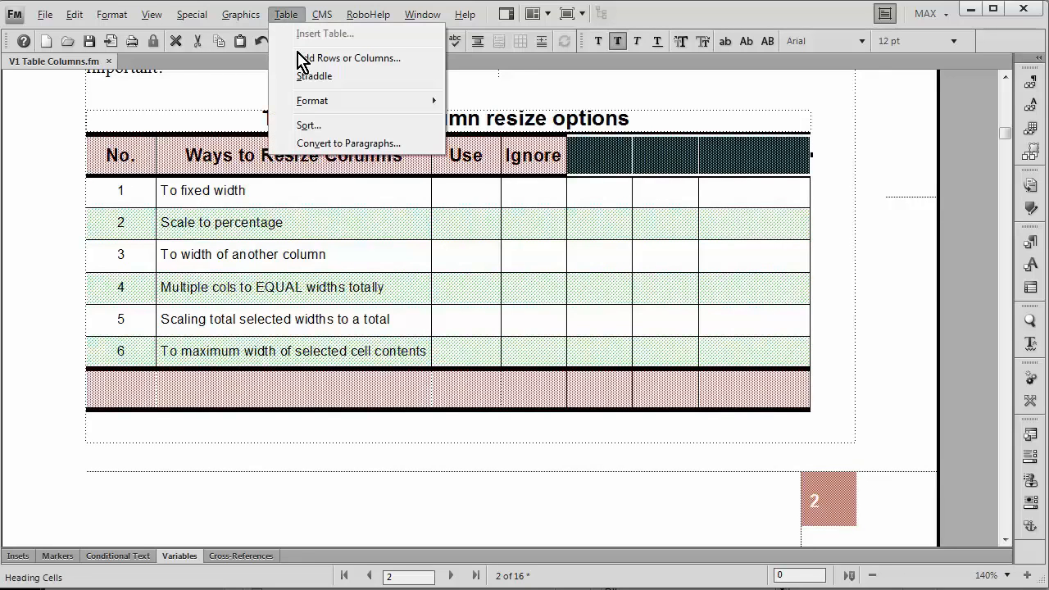
{"action": "key", "text": "f"}
{"action": "key", "text": "e"}
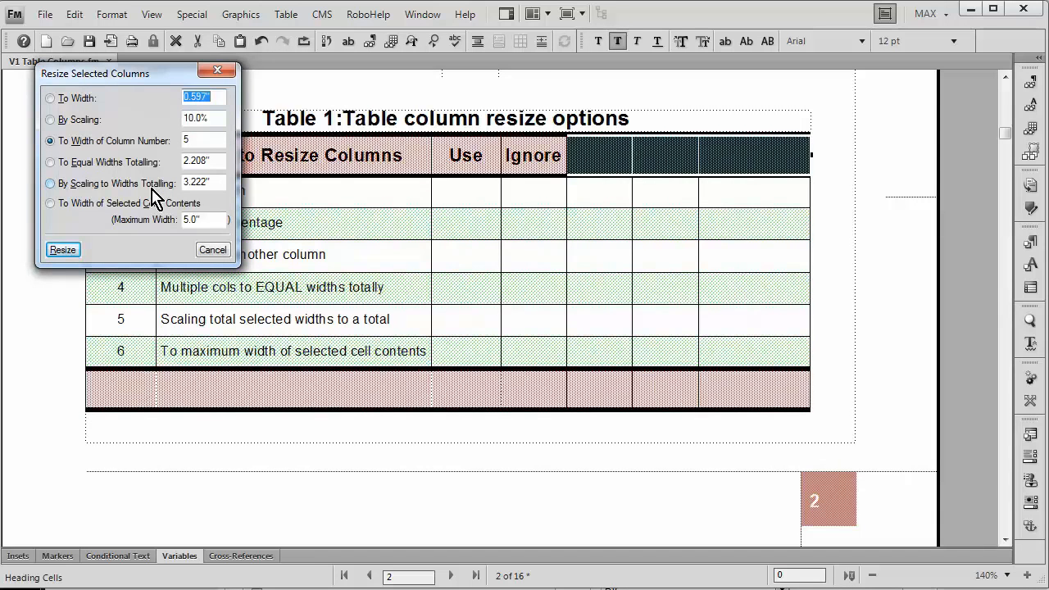
{"action": "left_click", "coordinate": [115, 164]}
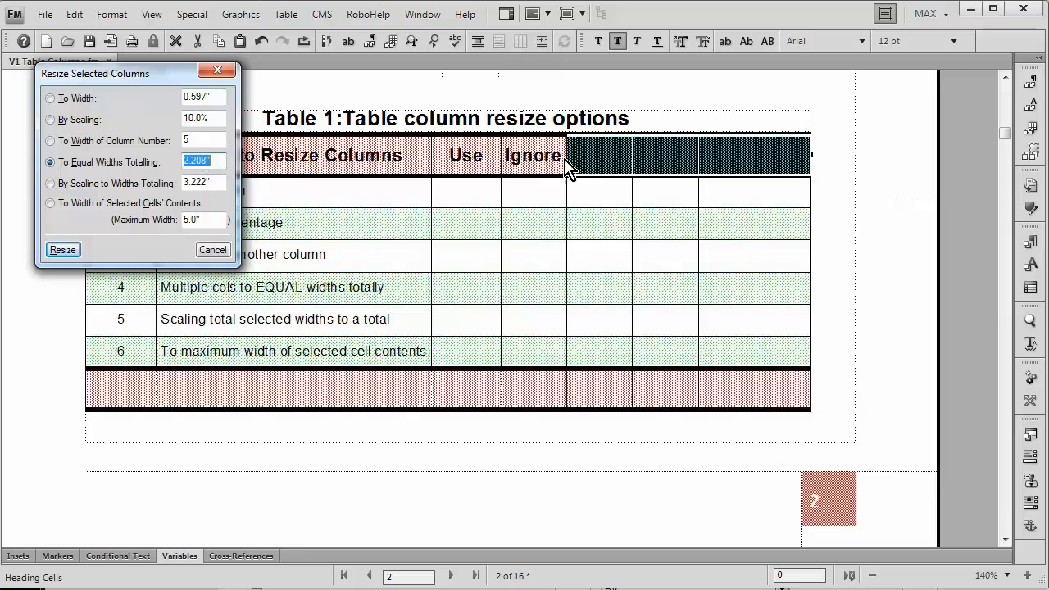
{"action": "left_click", "coordinate": [63, 250]}
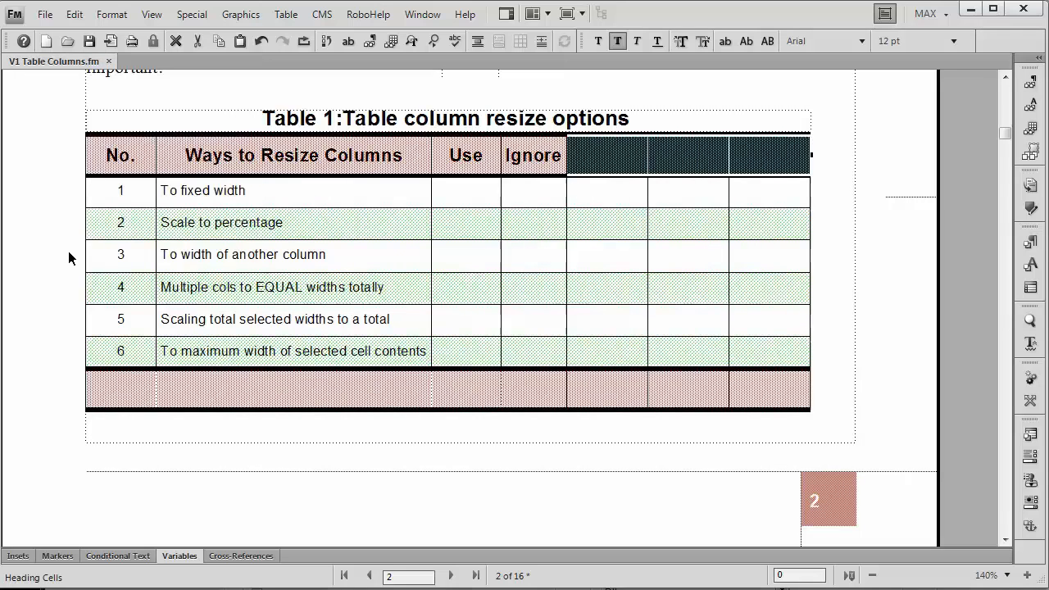
{"action": "left_click", "coordinate": [759, 159]}
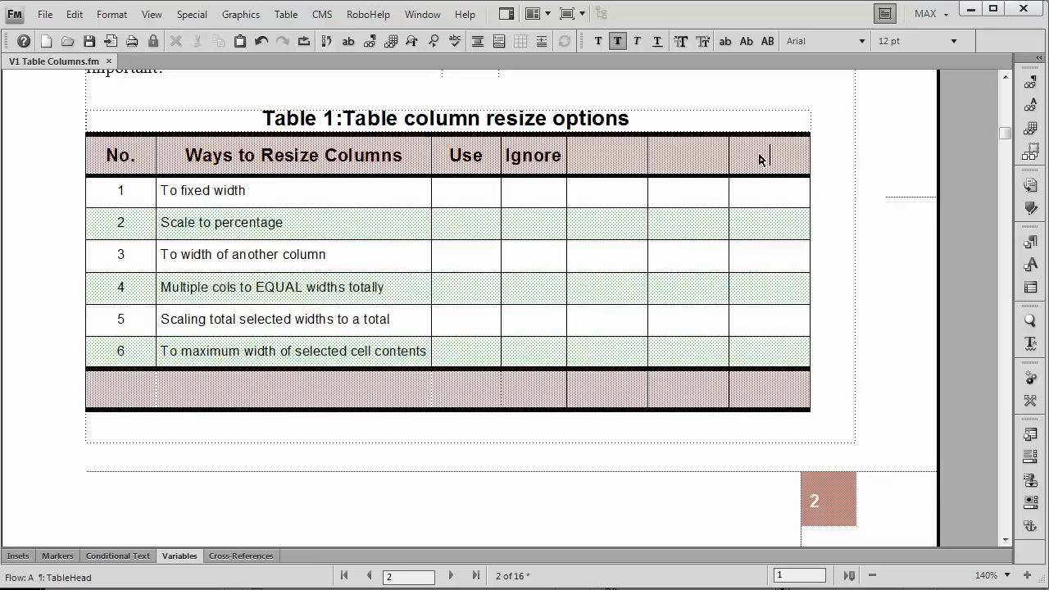
Copy the table column width of the M column in Table 11 on the document's last page
{"action": "left_click", "coordinate": [475, 575]}
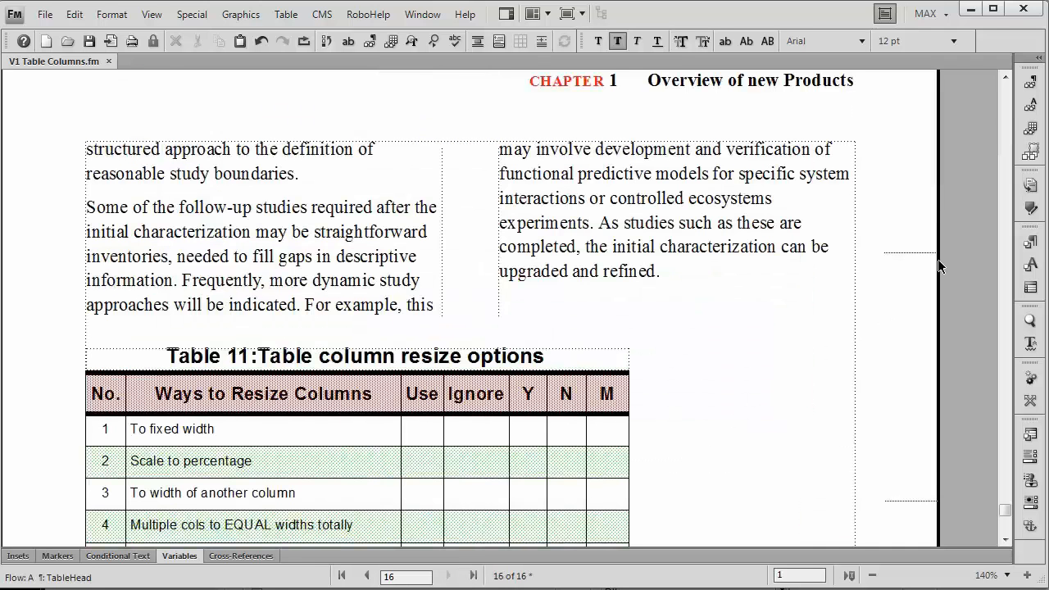
{"action": "left_click", "coordinate": [762, 416]}
{"action": "scroll", "coordinate": [758, 409], "scroll_direction": "down", "scroll_amount": 3}
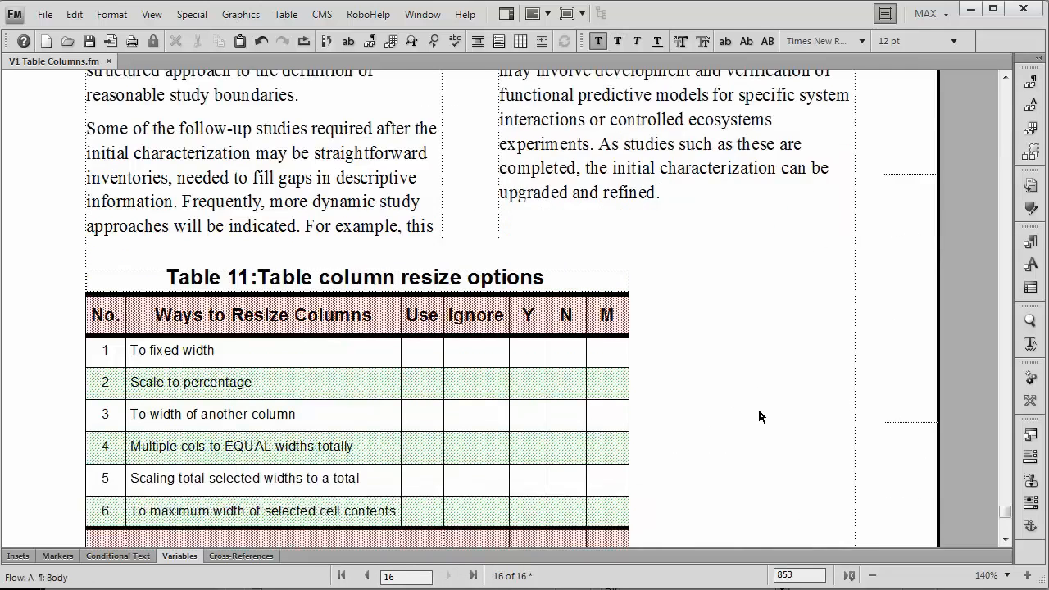
{"action": "left_click", "coordinate": [528, 236]}
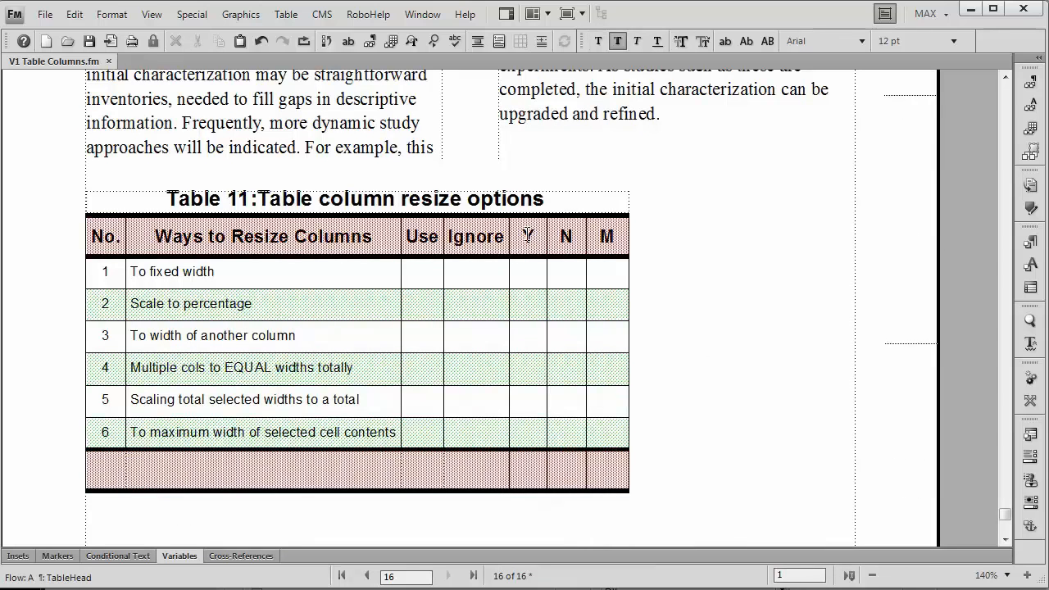
{"action": "left_click_drag", "start_coordinate": [528, 237], "coordinate": [543, 304]}
{"action": "left_click_drag", "start_coordinate": [567, 239], "coordinate": [575, 309]}
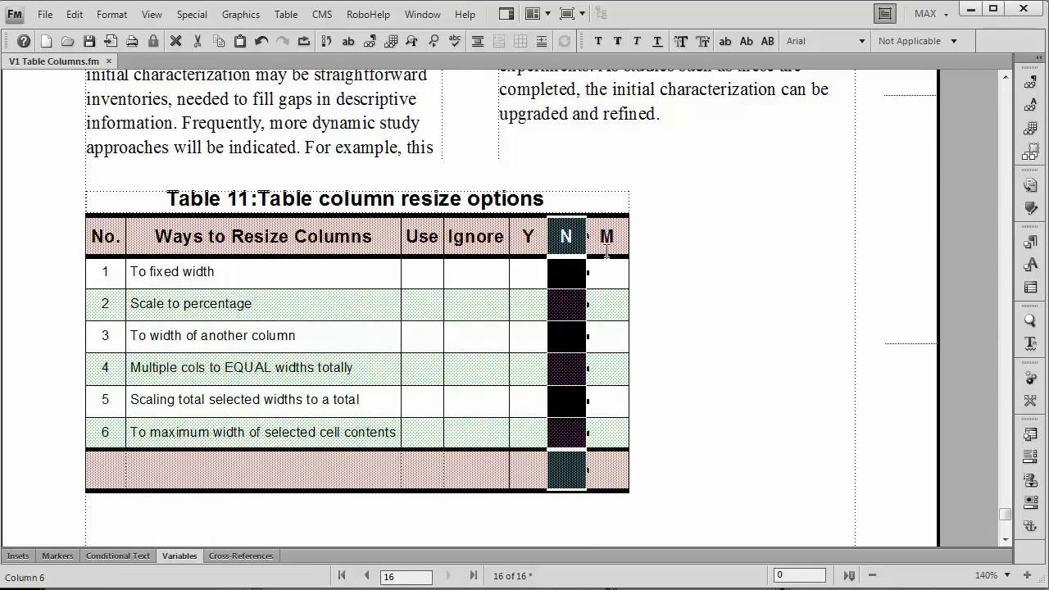
{"action": "left_click_drag", "start_coordinate": [606, 249], "coordinate": [606, 325]}
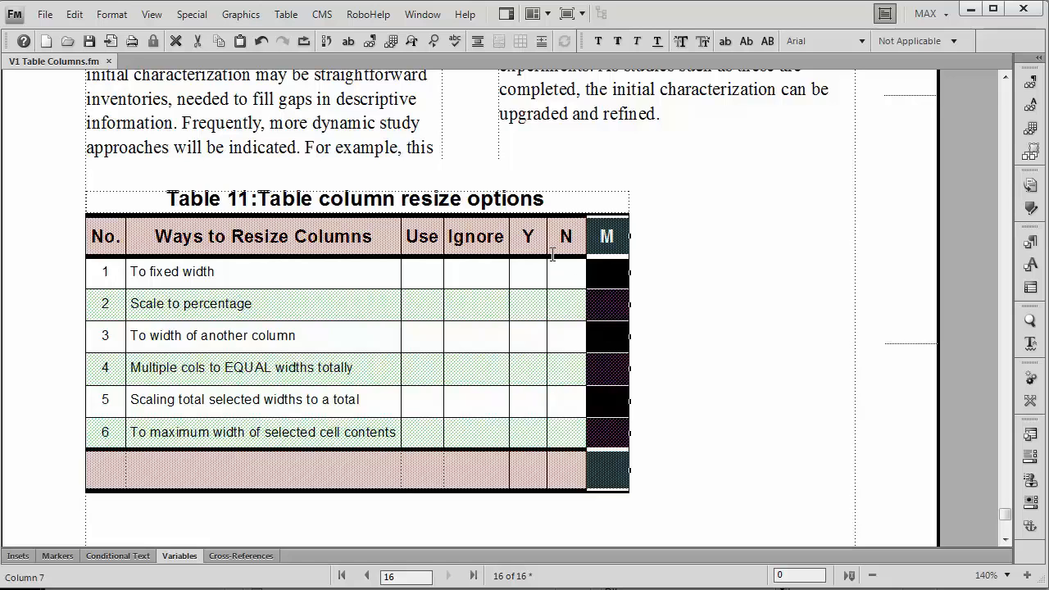
{"action": "left_click", "coordinate": [604, 249]}
{"action": "left_click_drag", "start_coordinate": [604, 246], "coordinate": [613, 284]}
{"action": "left_click", "coordinate": [74, 16]}
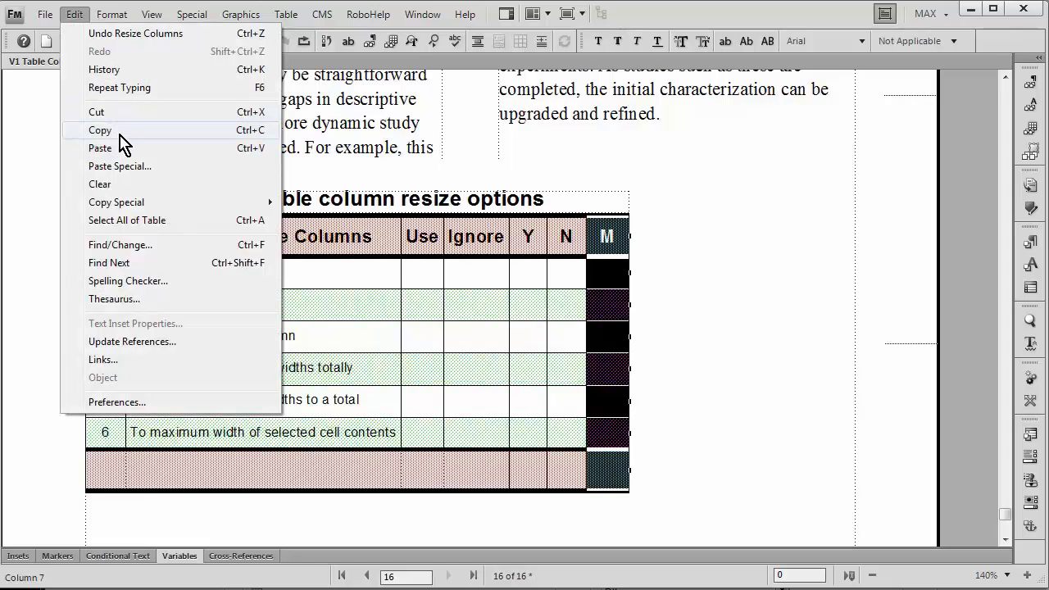
{"action": "mouse_move", "coordinate": [134, 203]}
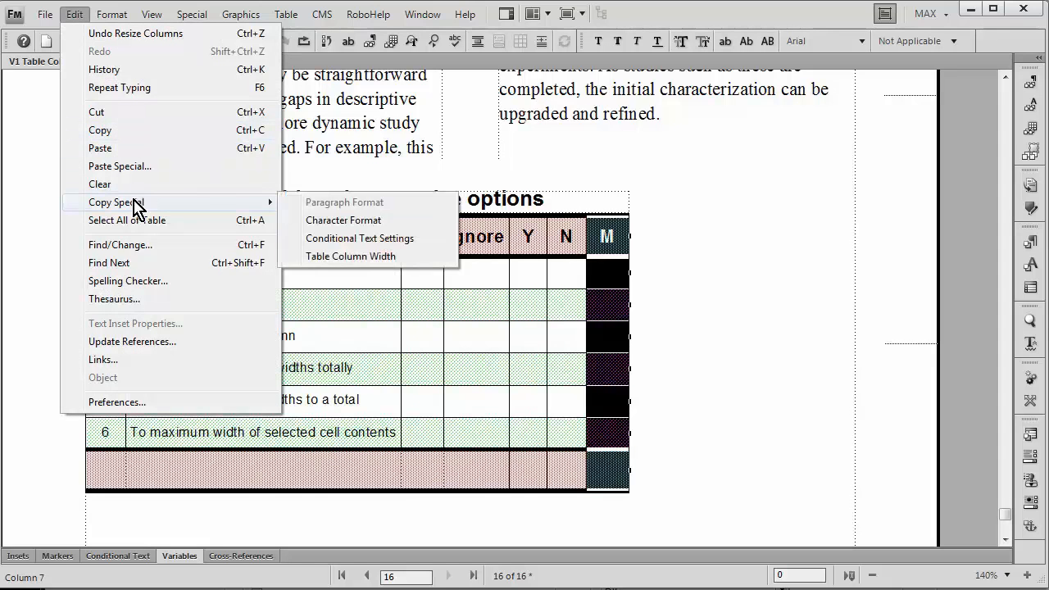
{"action": "left_click", "coordinate": [338, 259]}
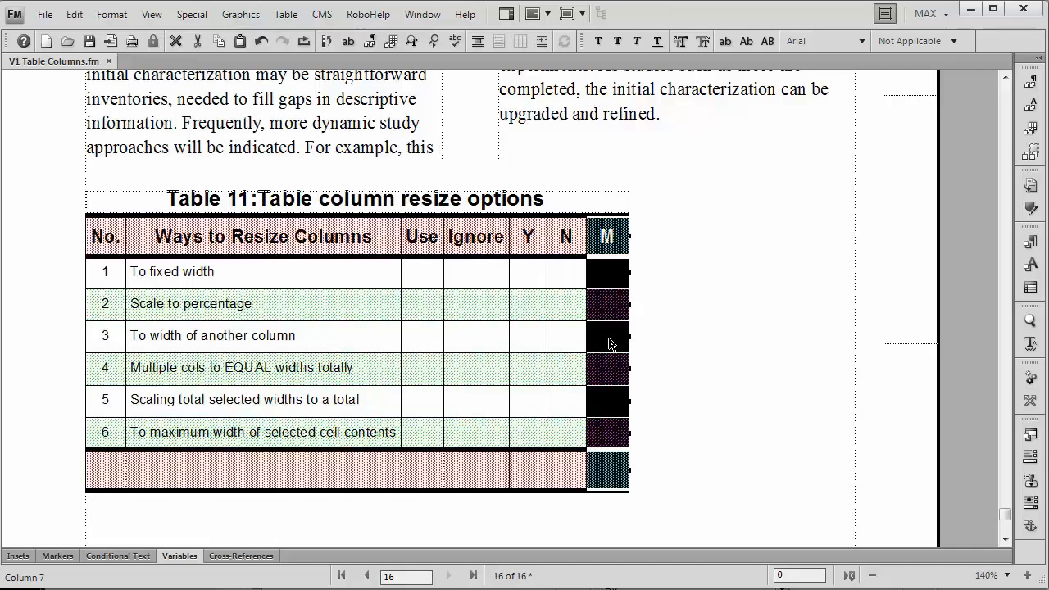
Return to page 2 and paste the copied column width onto the three empty columns of Table 1
{"action": "left_click_drag", "start_coordinate": [398, 578], "coordinate": [379, 576]}
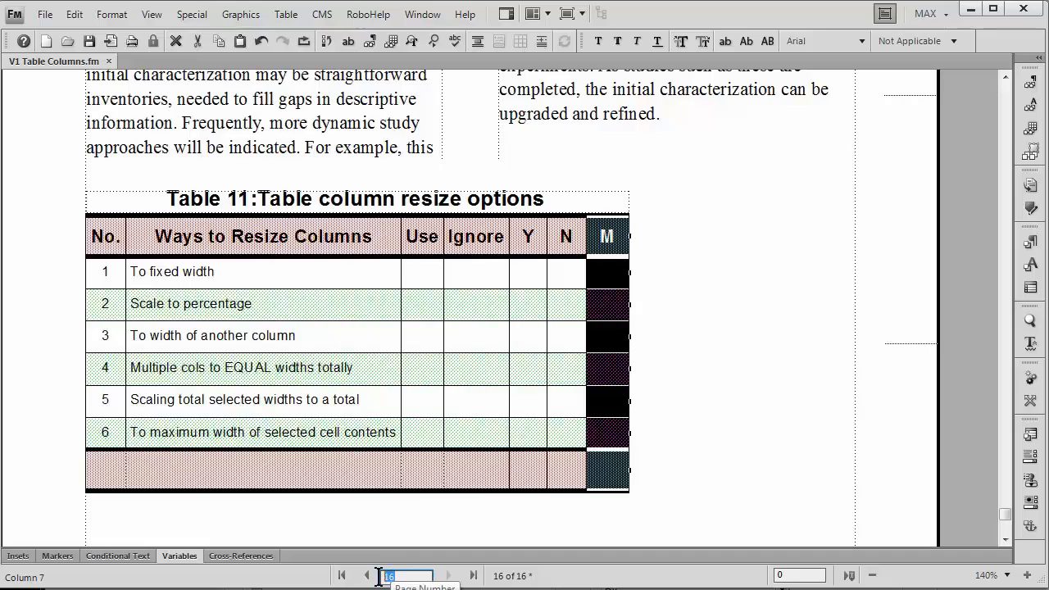
{"action": "type", "text": "2"}
{"action": "key", "text": "Return"}
{"action": "left_click_drag", "start_coordinate": [599, 246], "coordinate": [639, 267]}
{"action": "scroll", "coordinate": [618, 321], "scroll_direction": "down", "scroll_amount": 2}
{"action": "scroll", "coordinate": [618, 322], "scroll_direction": "down", "scroll_amount": 15}
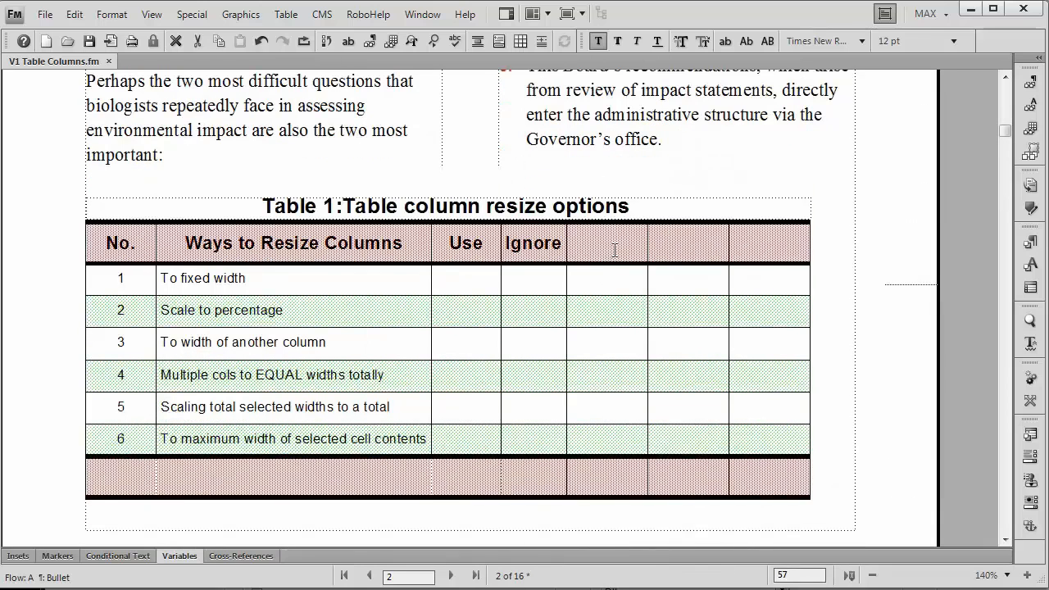
{"action": "left_click_drag", "start_coordinate": [615, 250], "coordinate": [751, 284]}
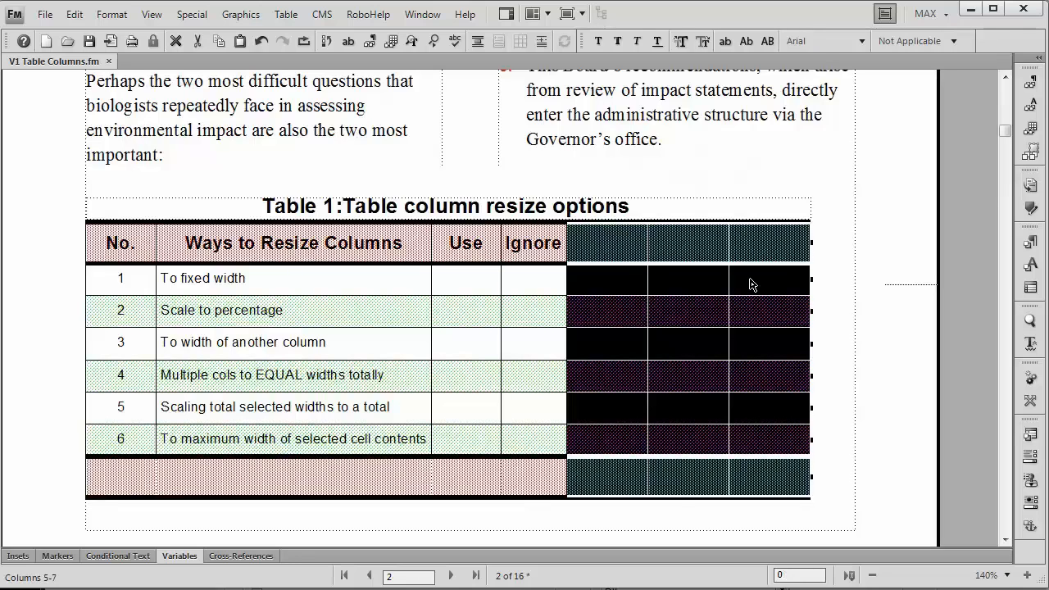
{"action": "key", "text": "ctrl+z"}
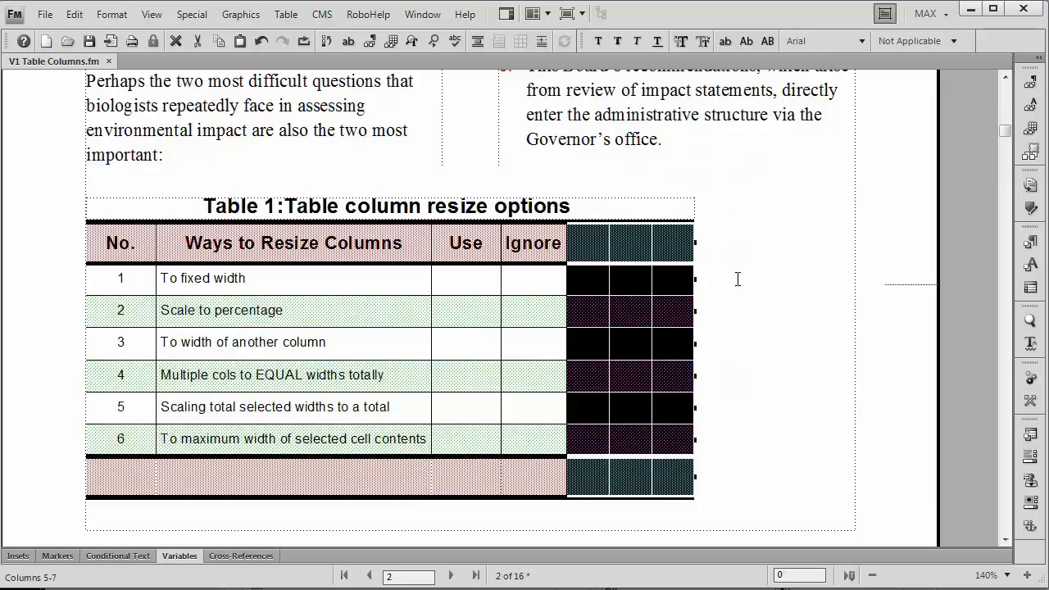
Enter the headings Y, N and Maybe in the three empty columns and select the Maybe heading cell
{"action": "left_click", "coordinate": [595, 255]}
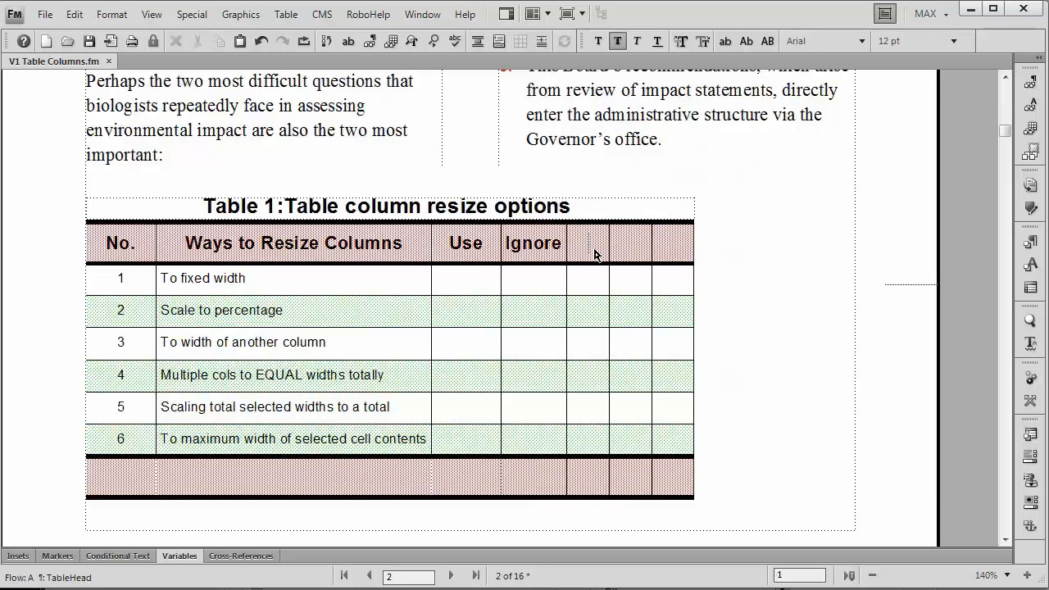
{"action": "type", "text": "Y"}
{"action": "key", "text": "Tab"}
{"action": "type", "text": "N"}
{"action": "key", "text": "Tab"}
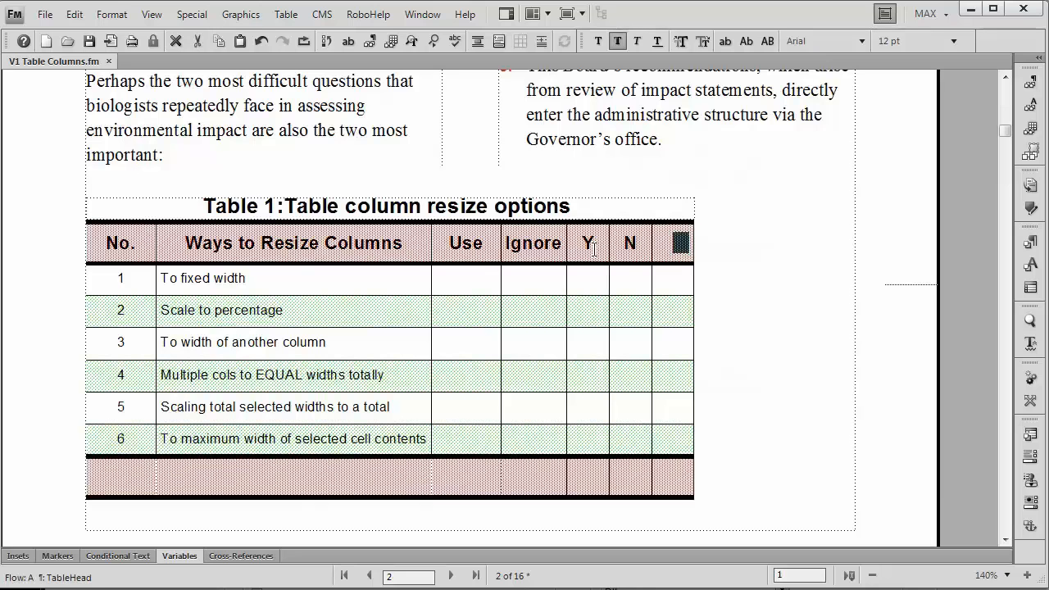
{"action": "type", "text": "M"}
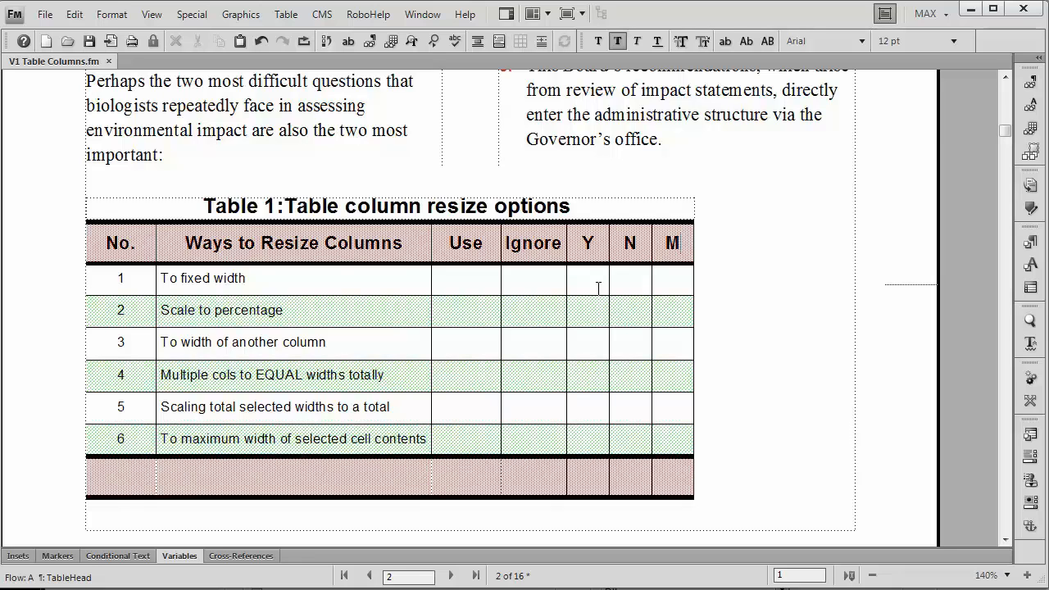
{"action": "type", "text": "aybe"}
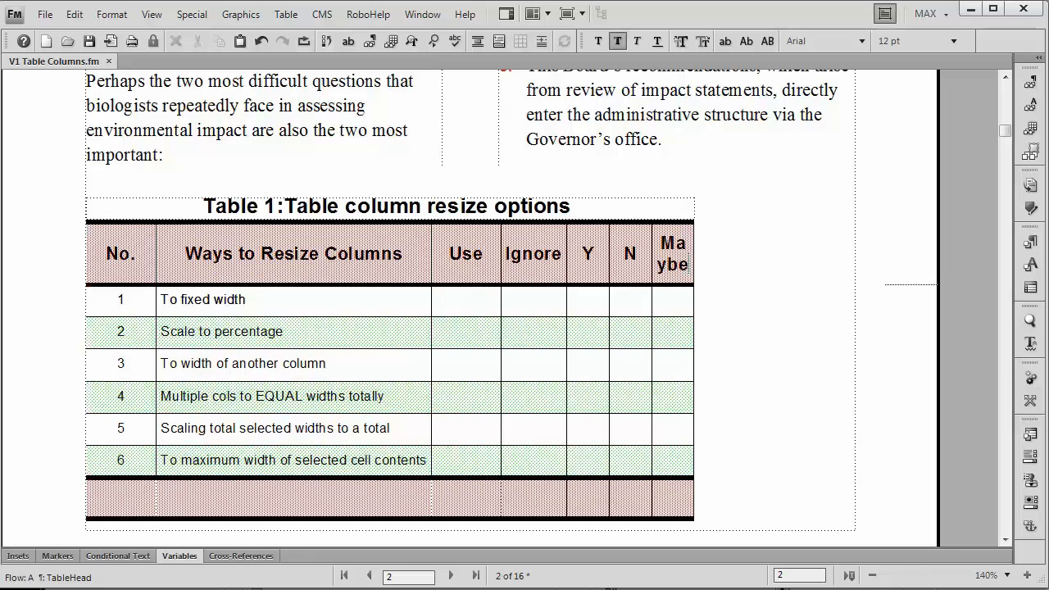
{"action": "left_click", "coordinate": [684, 266], "text": "ctrl"}
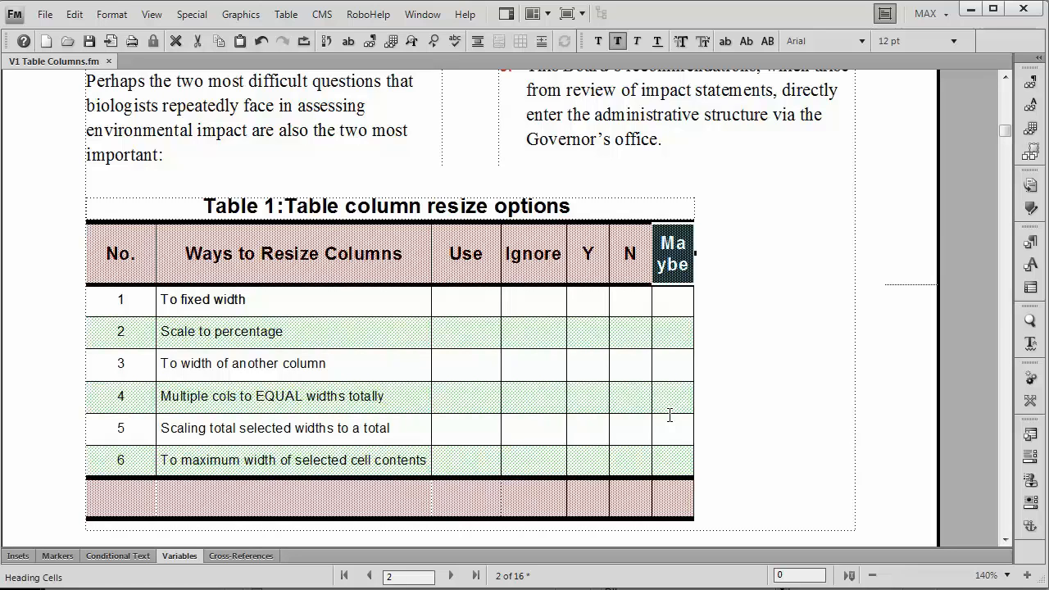
{"action": "key", "text": "alt+a"}
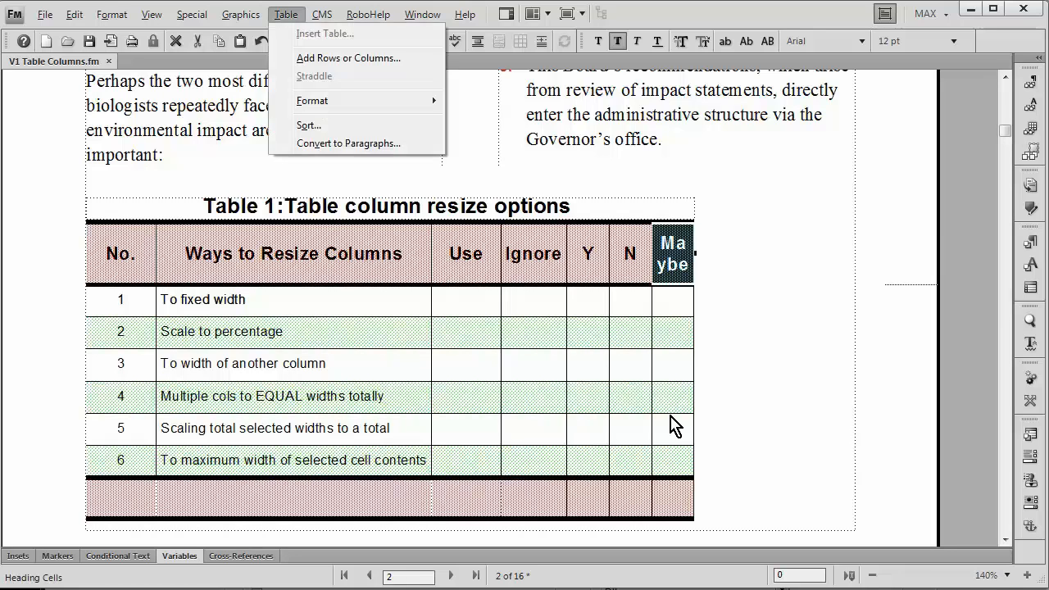
{"action": "key", "text": "f"}
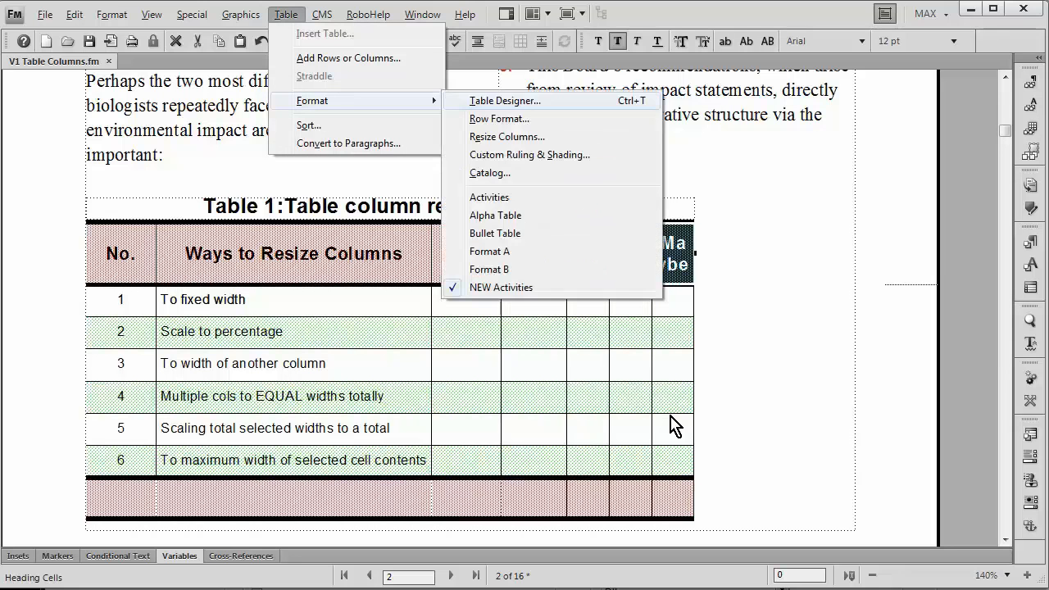
{"action": "key", "text": "e"}
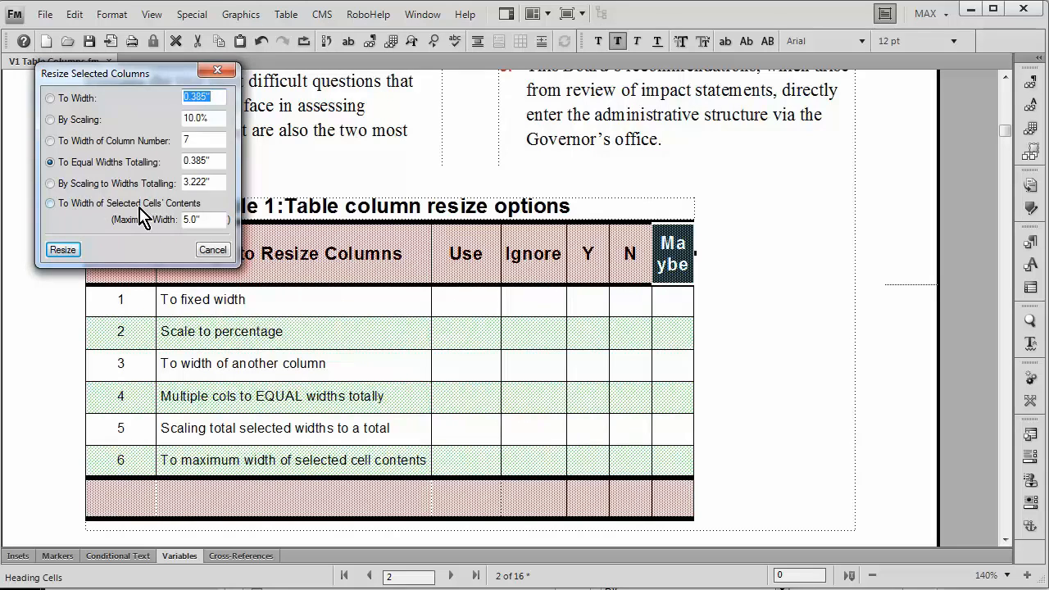
{"action": "left_click", "coordinate": [213, 249]}
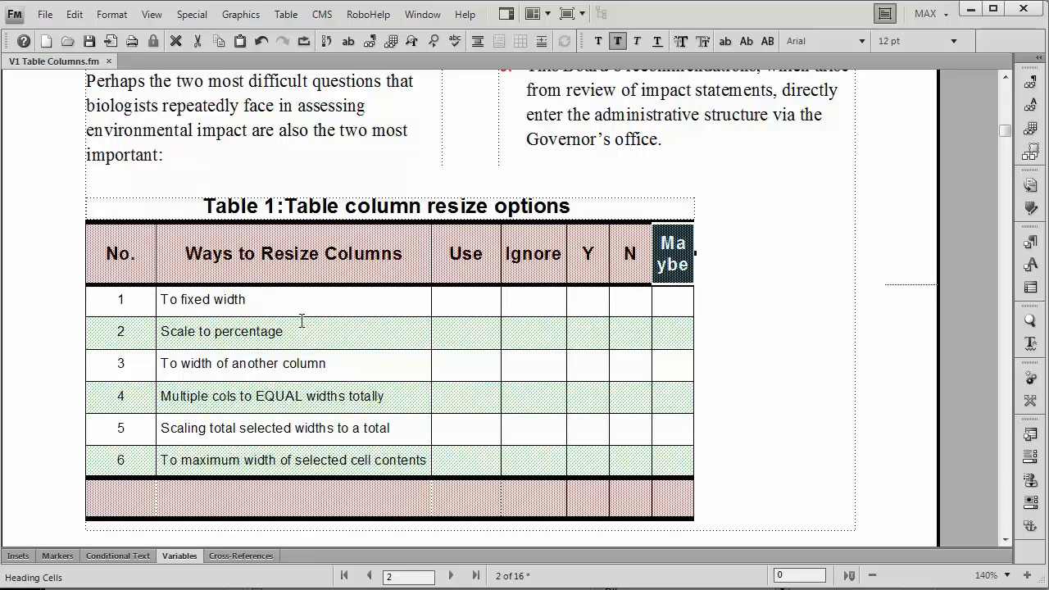
Resize the Maybe column to the width of its selected heading cell's contents
{"action": "key", "text": "Escape"}
{"action": "key", "text": "t"}
{"action": "key", "text": "w"}
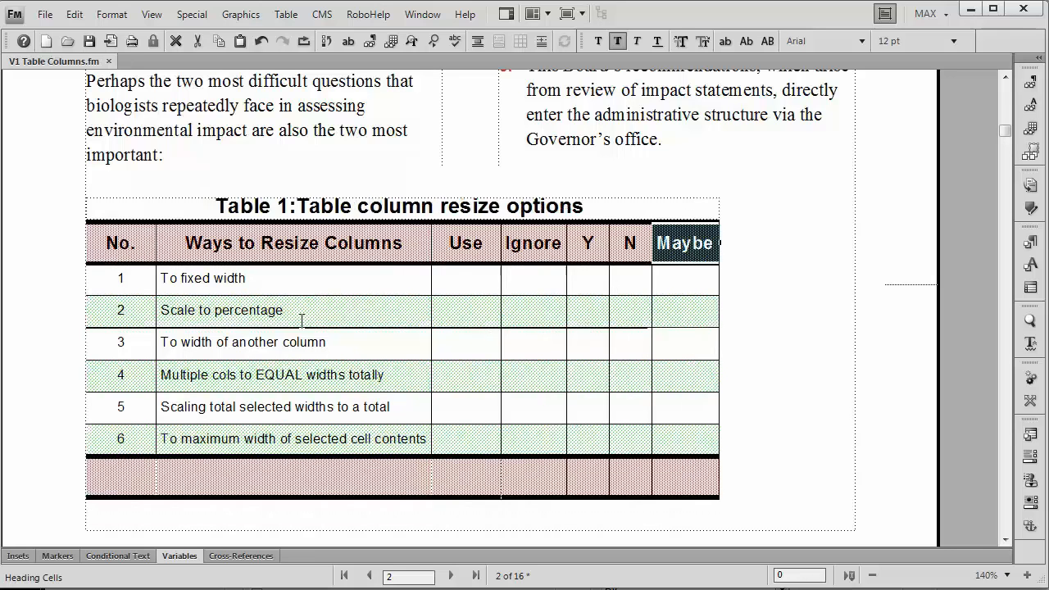